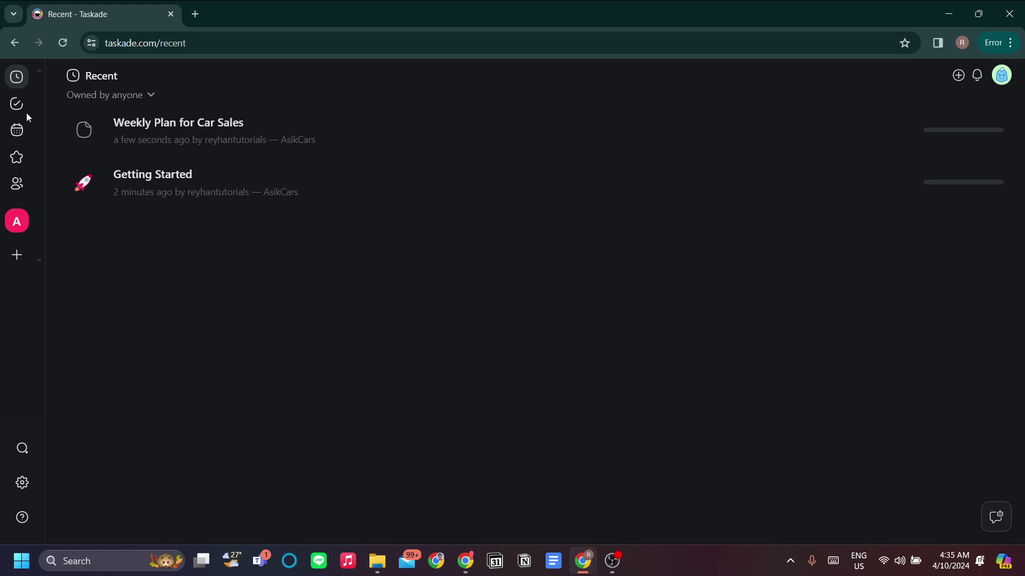
Look over the My Tasks list and the recent projects, finishing on the AsikCars workspace home
left_click(24, 113)
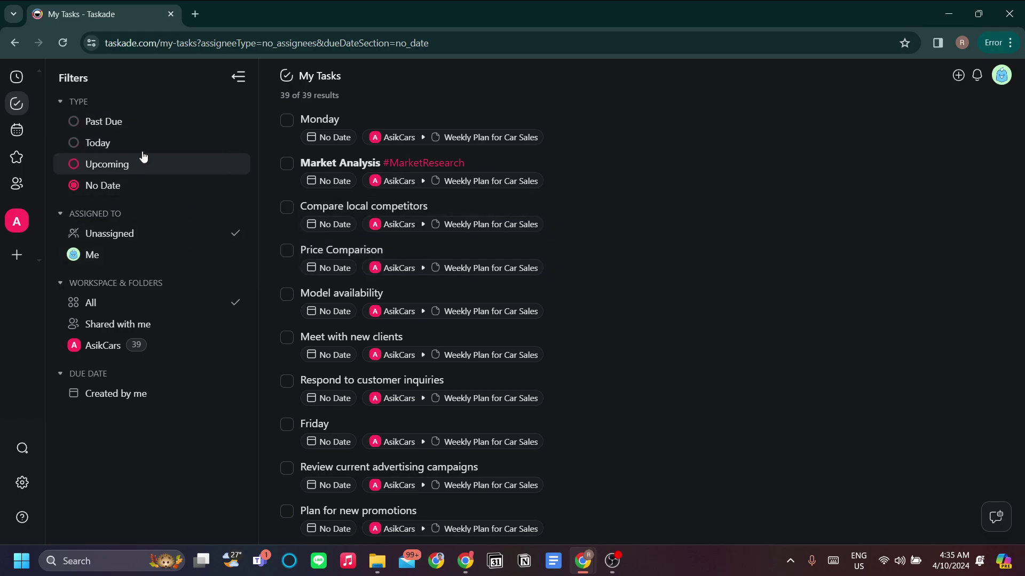
left_click(17, 78)
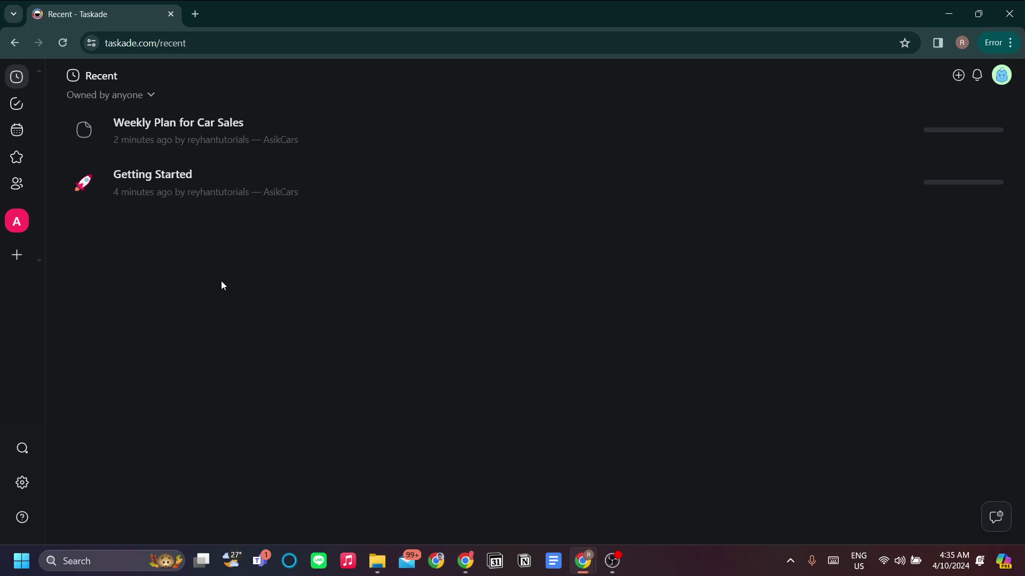
left_click(17, 224)
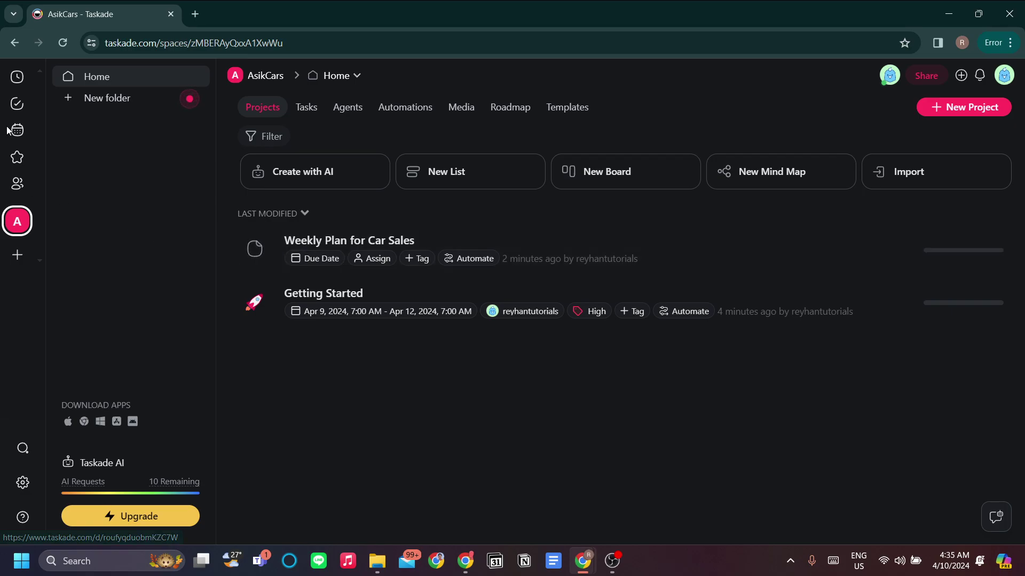
left_click(17, 103)
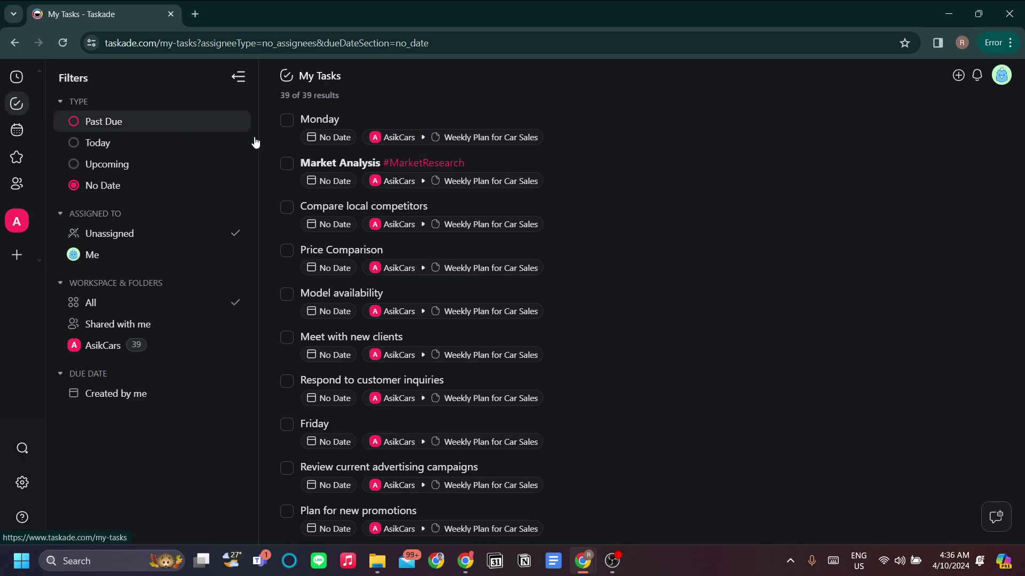
left_click(20, 219)
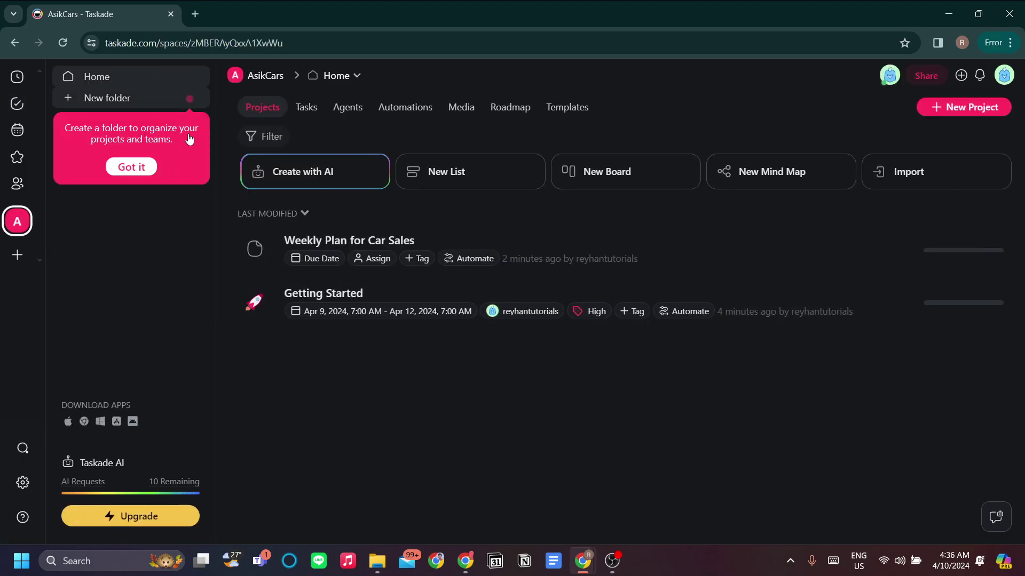
left_click(143, 169)
left_click(692, 124)
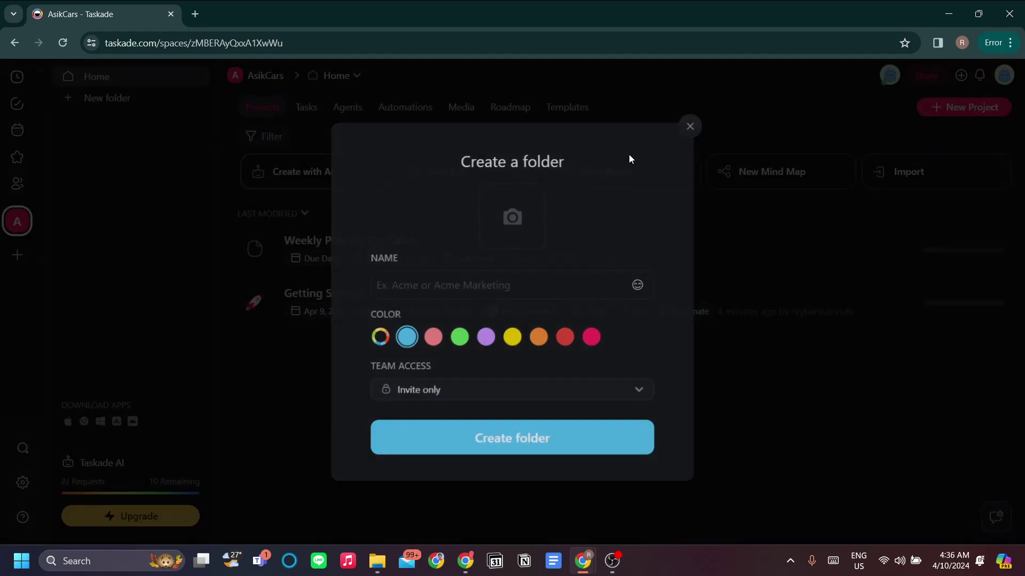
left_click(112, 98)
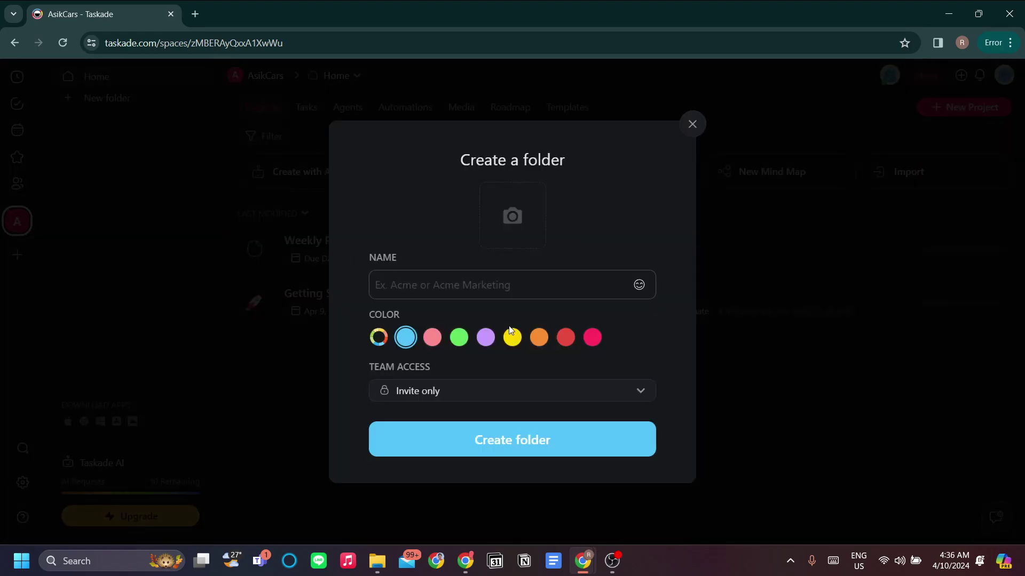
left_click(692, 124)
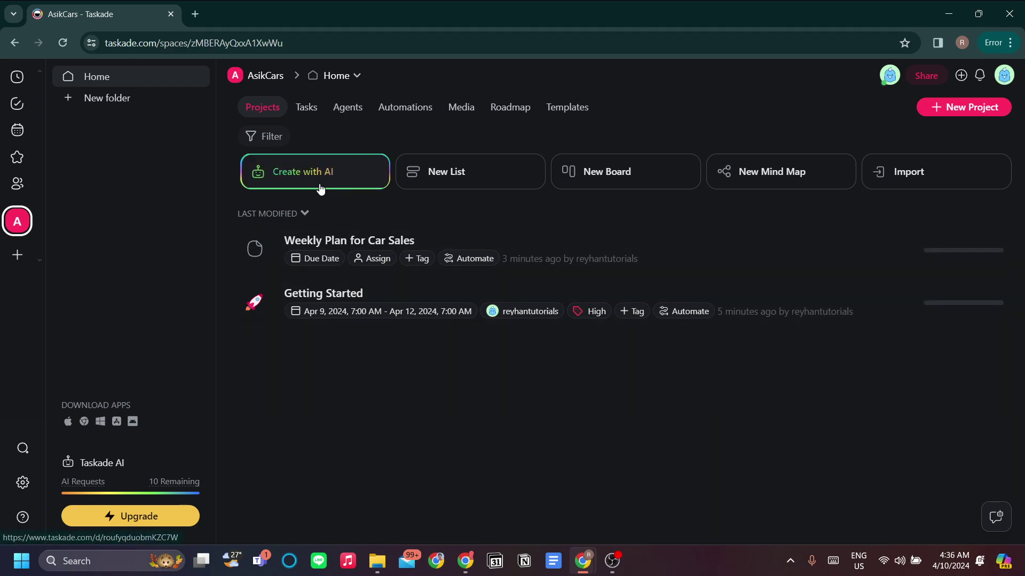
Generate a workflow with AI from the suggested prompt, completed as "Automate a process for car purchase paperwork"
left_click(282, 159)
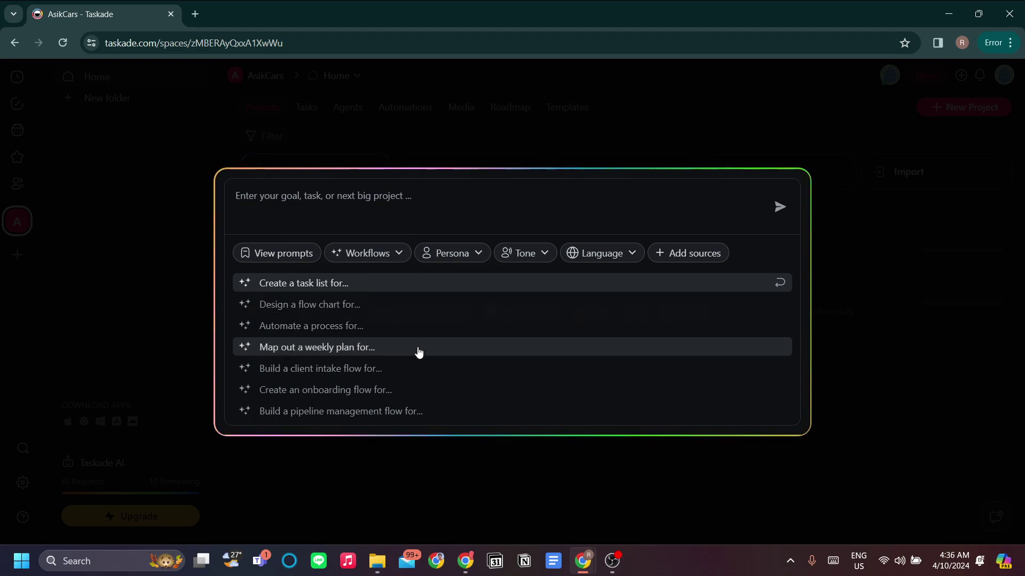
left_click(411, 326)
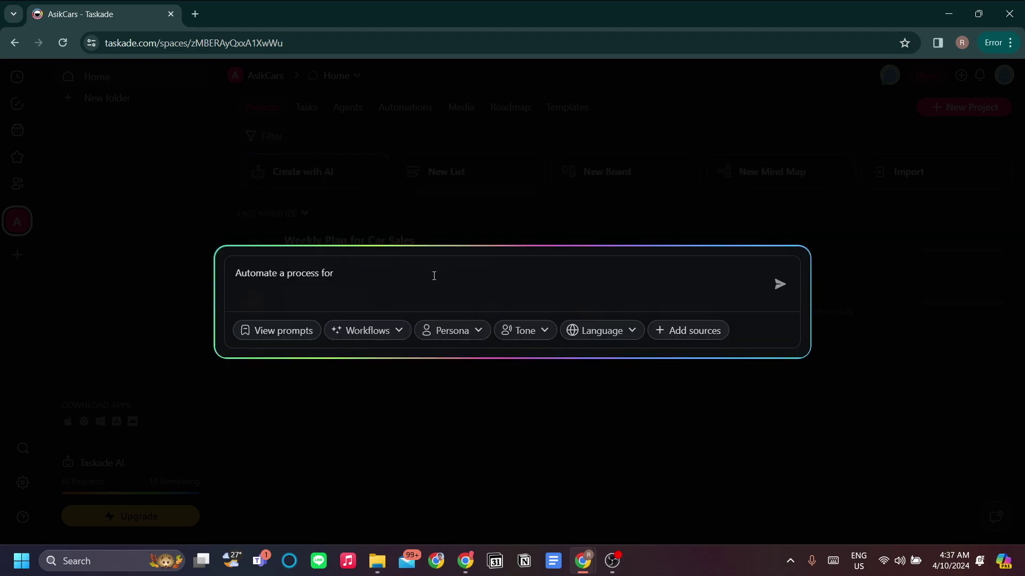
type("car purchase ma")
key("BackSpace")
key("BackSpace")
type("paperwork")
left_click(778, 285)
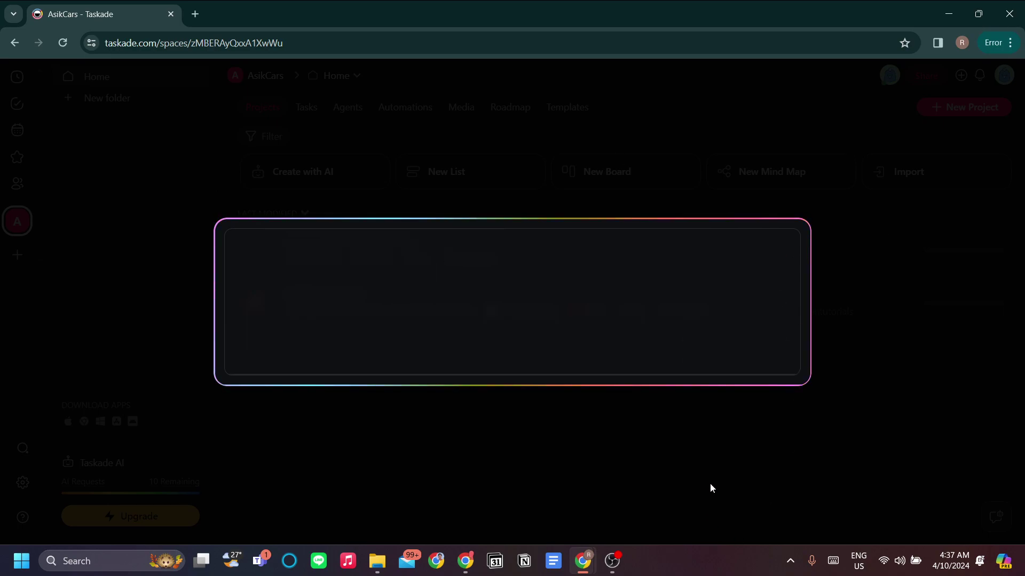
right_click(780, 268)
left_click(660, 277)
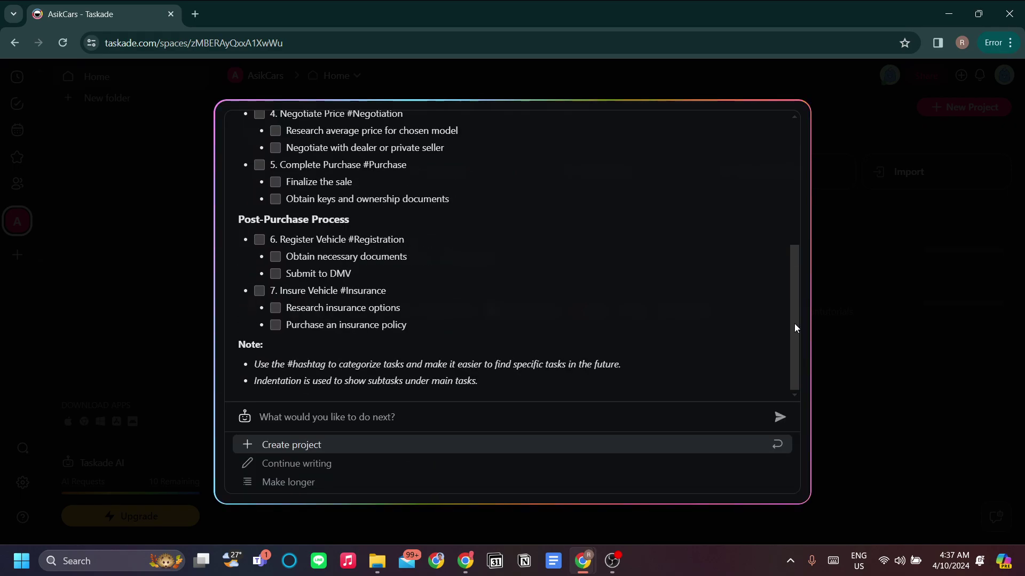
Review the generated car purchase paperwork workflow from pre-purchase to post-purchase and create a project from it
left_click_drag(794, 324, 796, 194)
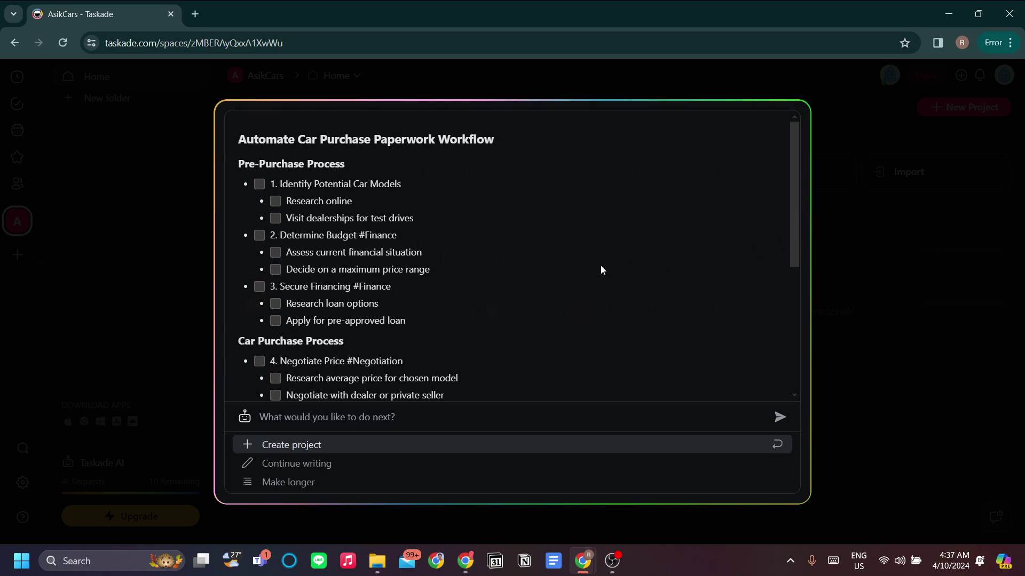
scroll(517, 257, "down", 3)
scroll(518, 257, "up", 3)
scroll(411, 229, "down", 5)
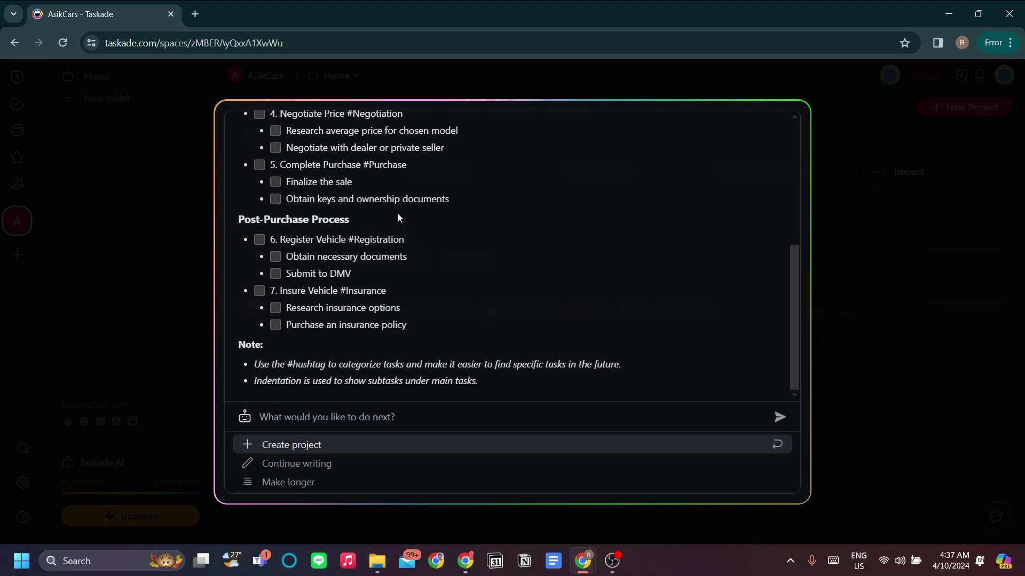
scroll(480, 269, "up", 3)
scroll(496, 275, "up", 3)
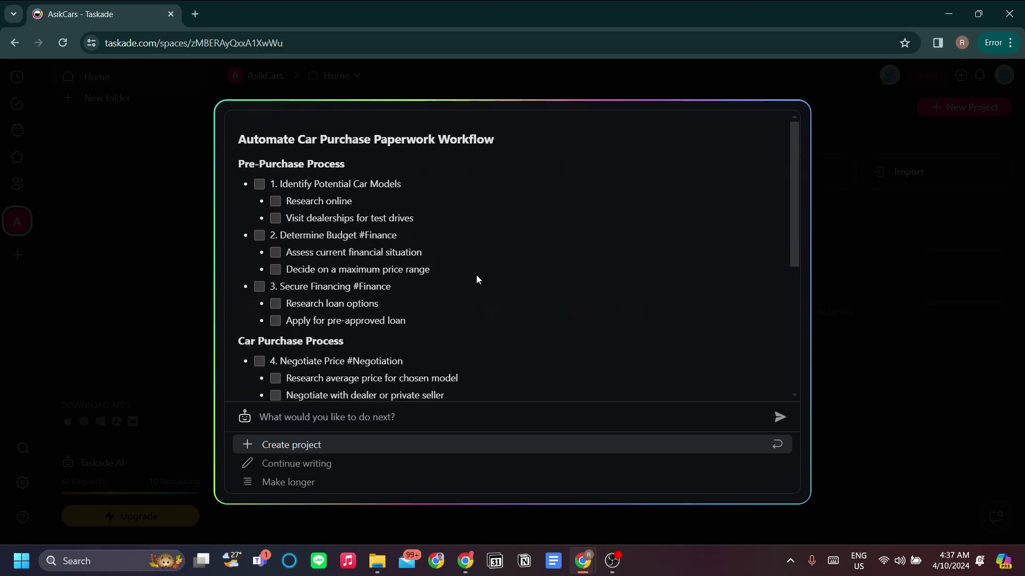
scroll(508, 357, "down", 3)
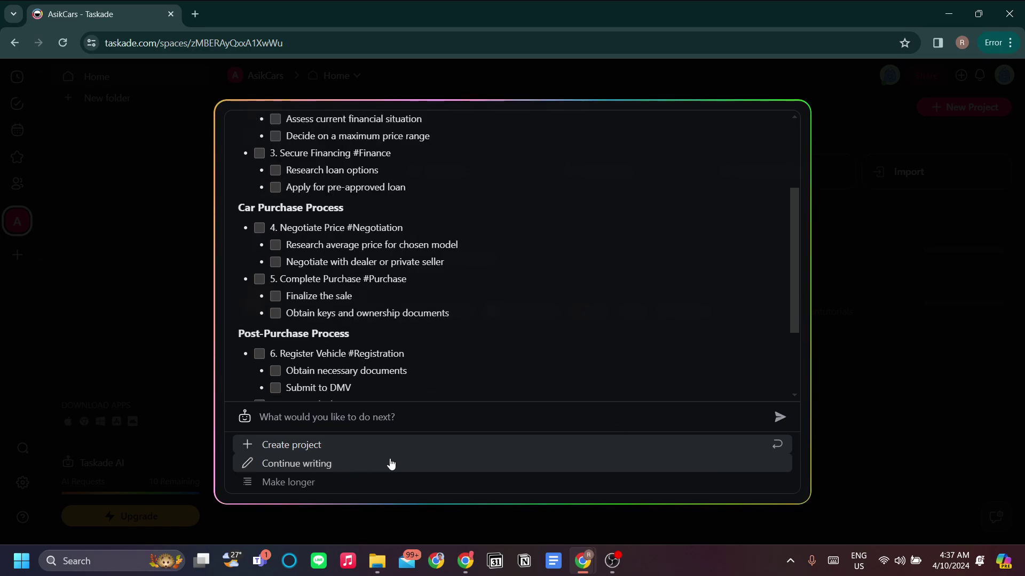
scroll(481, 268, "down", 3)
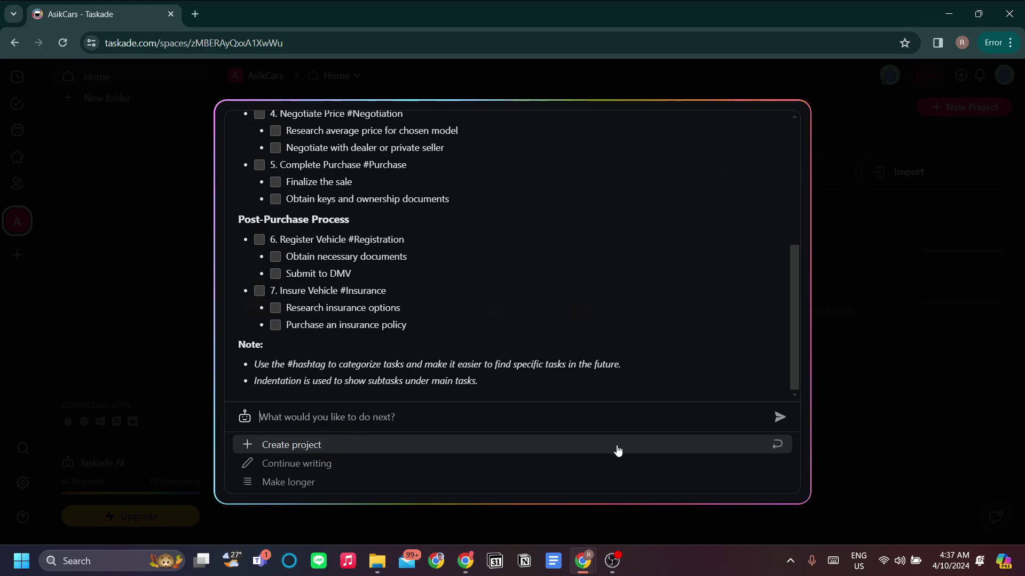
left_click(322, 445)
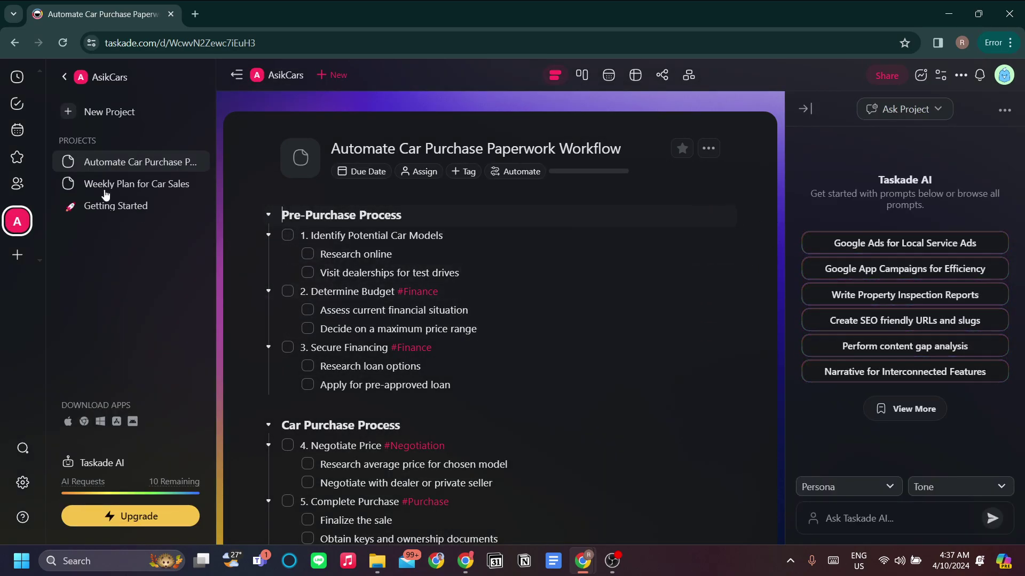
Open the Weekly Plan for Car Sales project in board view and look through its weekday columns up to Thursday
left_click(113, 206)
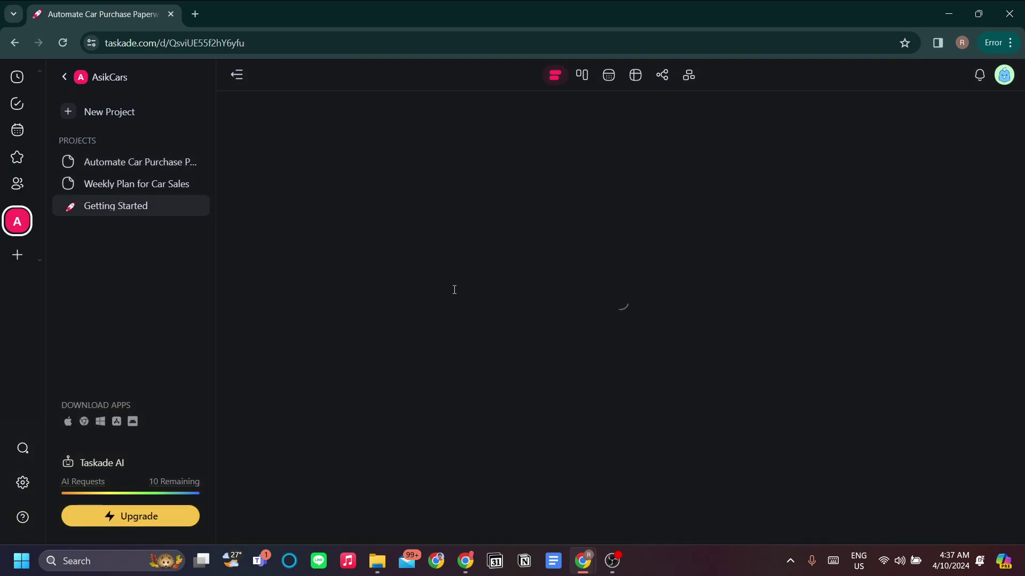
left_click(143, 178)
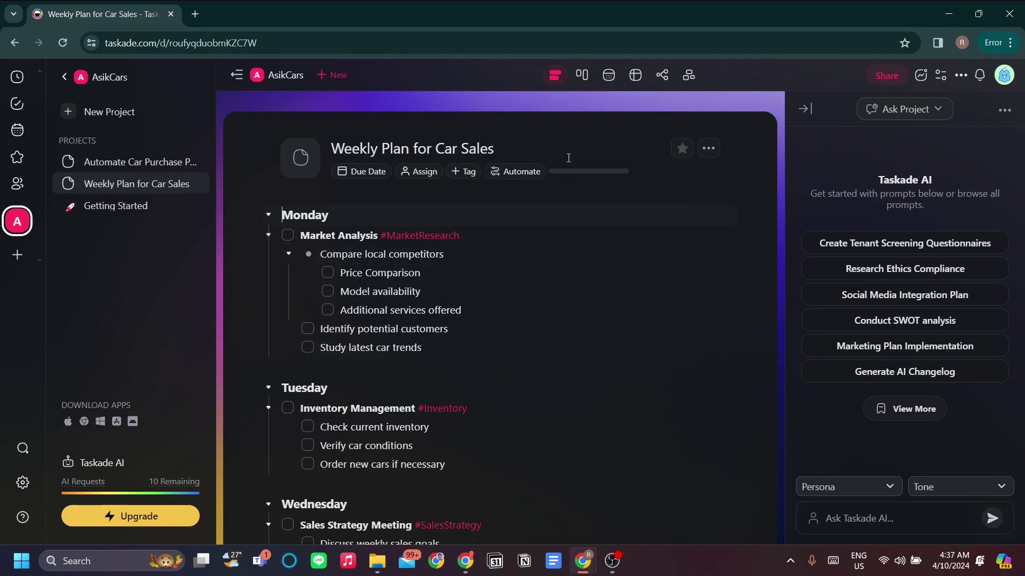
left_click(583, 76)
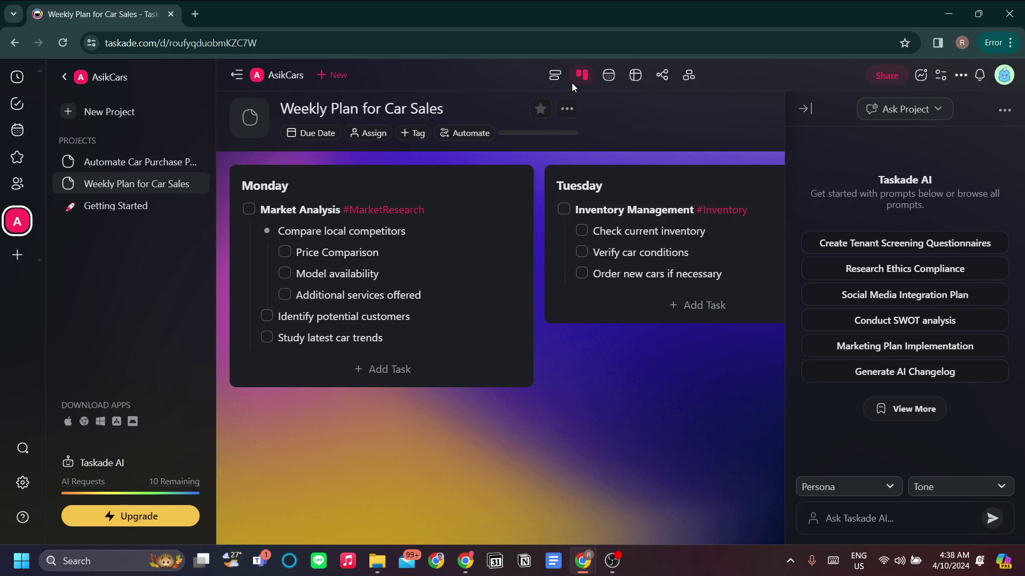
left_click(612, 86)
scroll(521, 294, "right", 2)
scroll(693, 322, "right", 10)
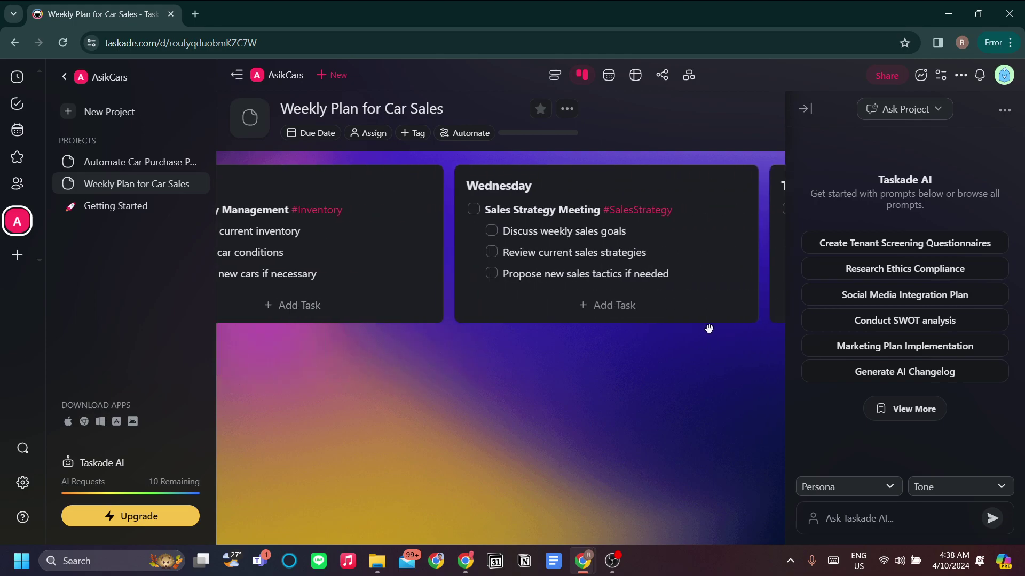
scroll(730, 253, "right", 2)
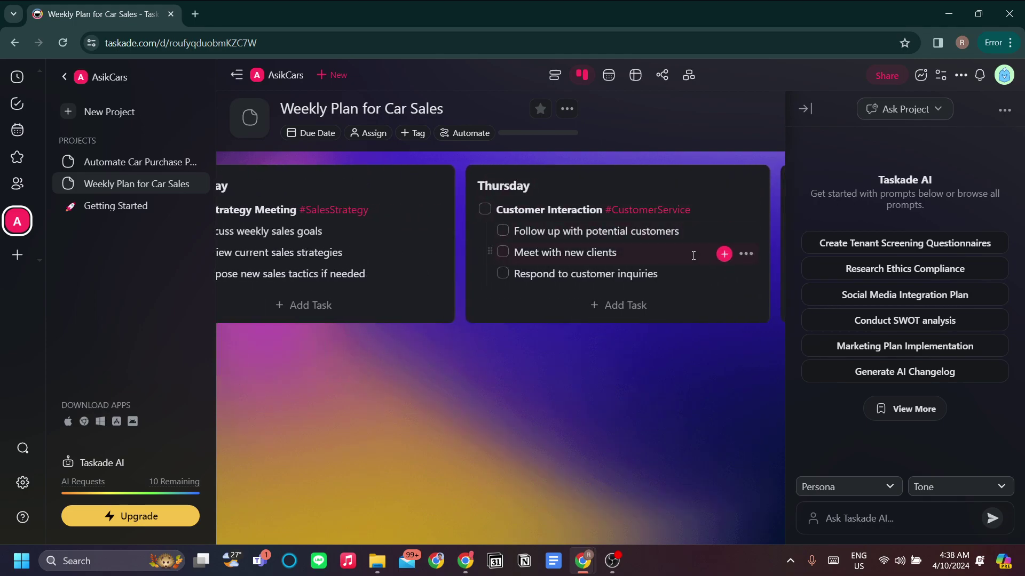
scroll(693, 255, "left", 4)
key("alt+Tab")
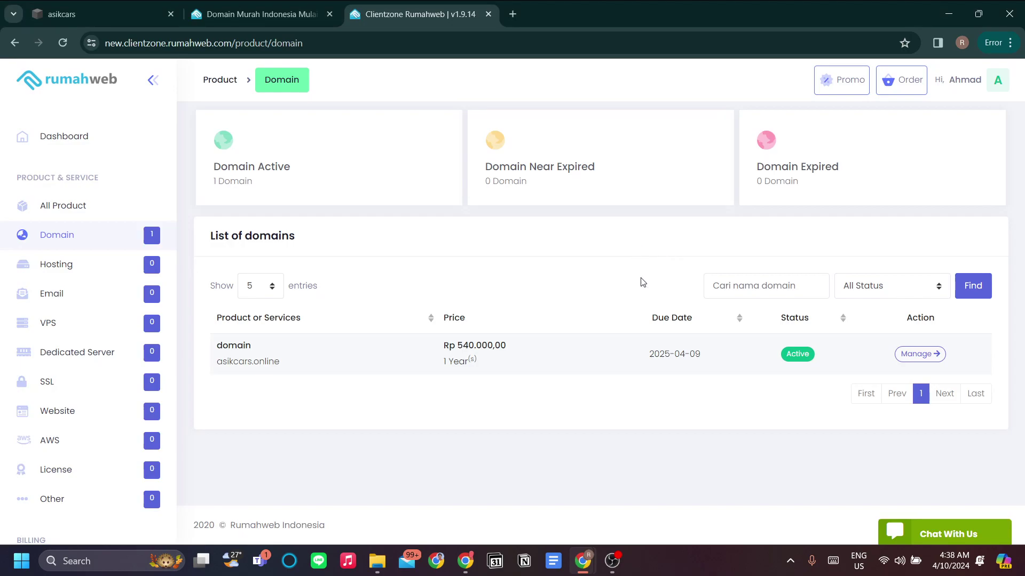
mouse_move(583, 557)
left_click(639, 478)
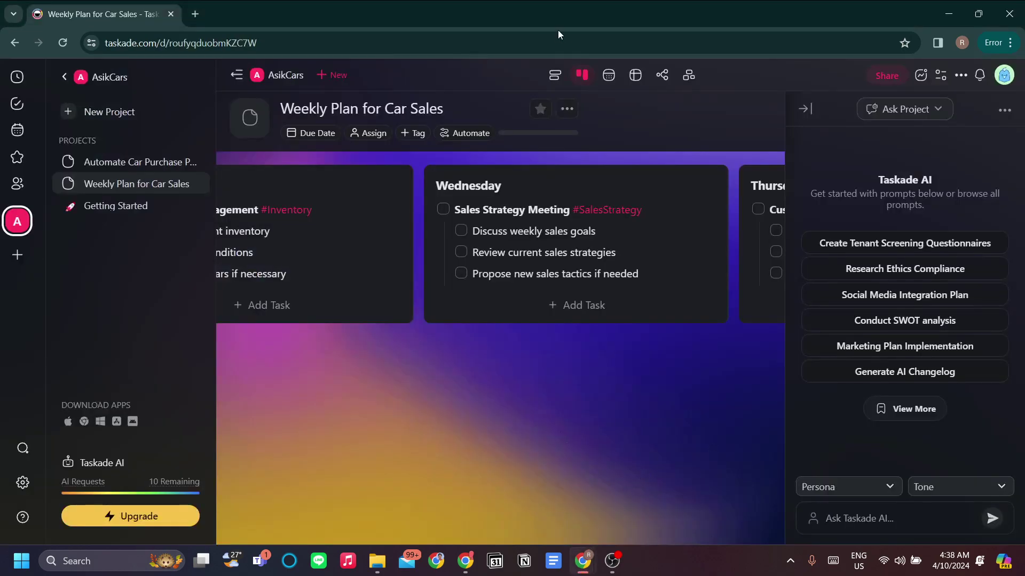
Compare the list and board views of the weekly plan, ending on the board with the AI chat panel hidden
mouse_move(537, 183)
left_click(554, 75)
left_click(580, 77)
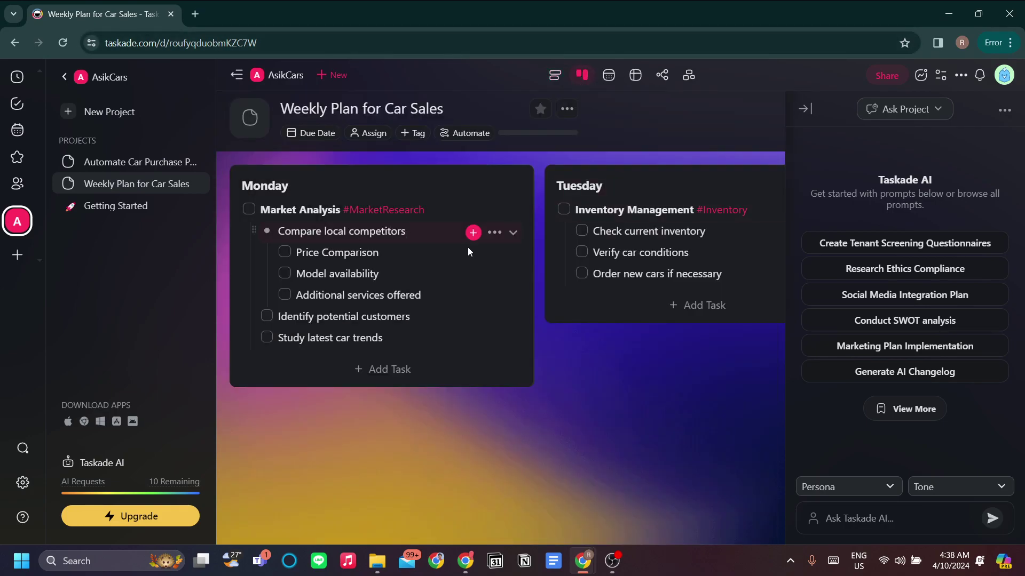
left_click(805, 109)
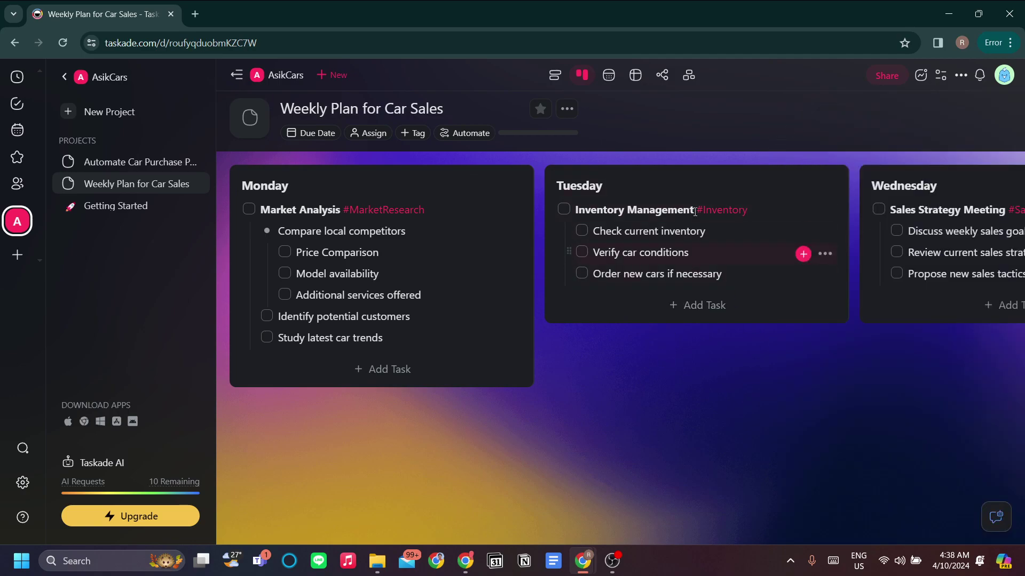
Try selecting Tuesday's tasks together, and examine the Market Analysis task's options, including the calendar choices
left_click_drag(628, 320, 554, 174)
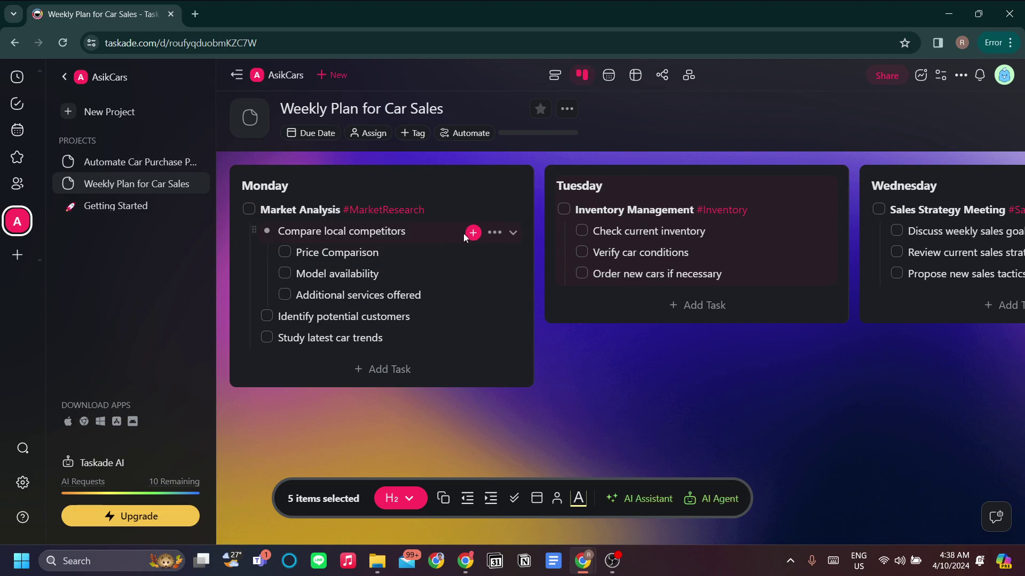
left_click(442, 231)
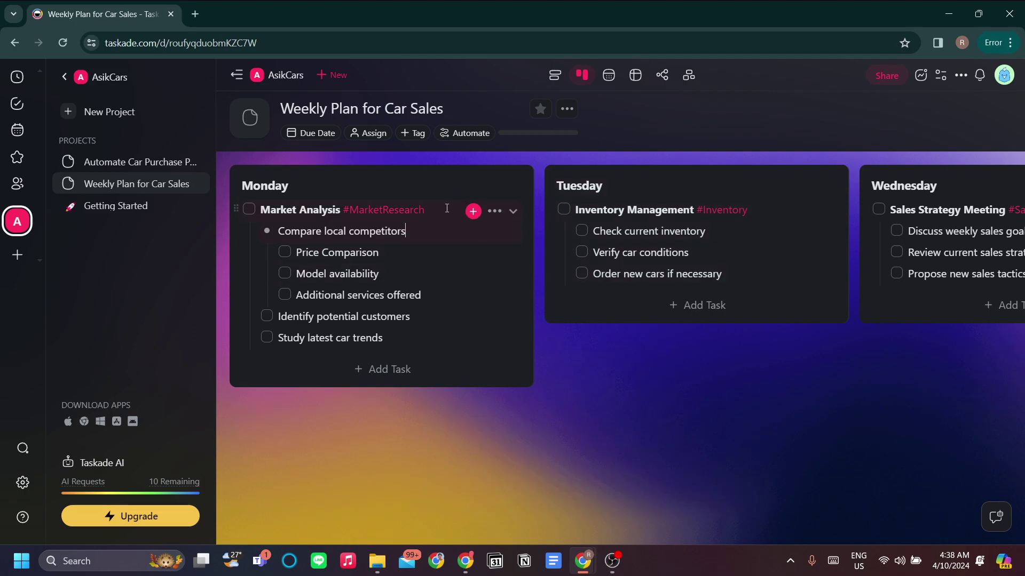
left_click(494, 210)
left_click_drag(596, 393, 765, 536)
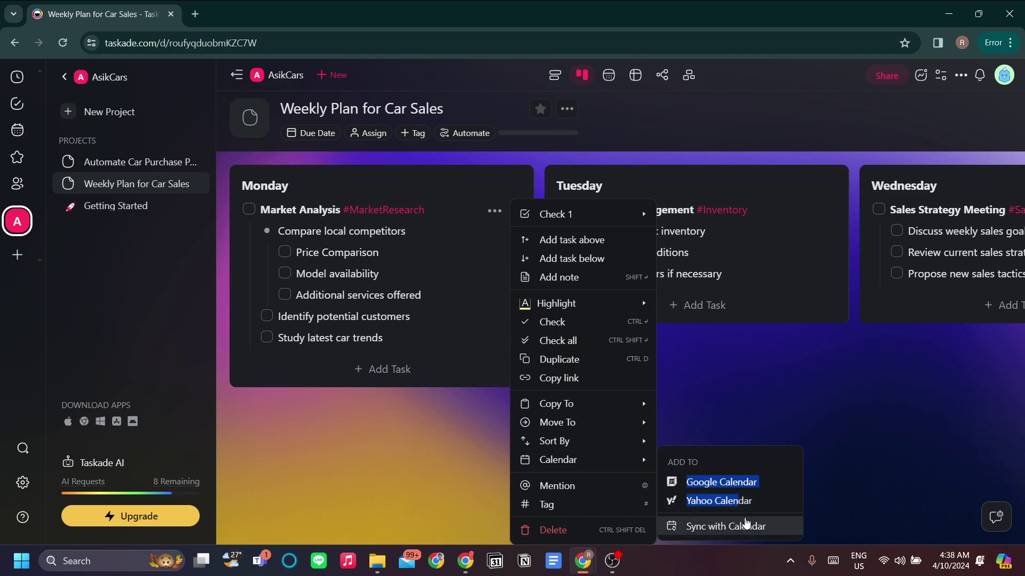
scroll(755, 526, "right", 2)
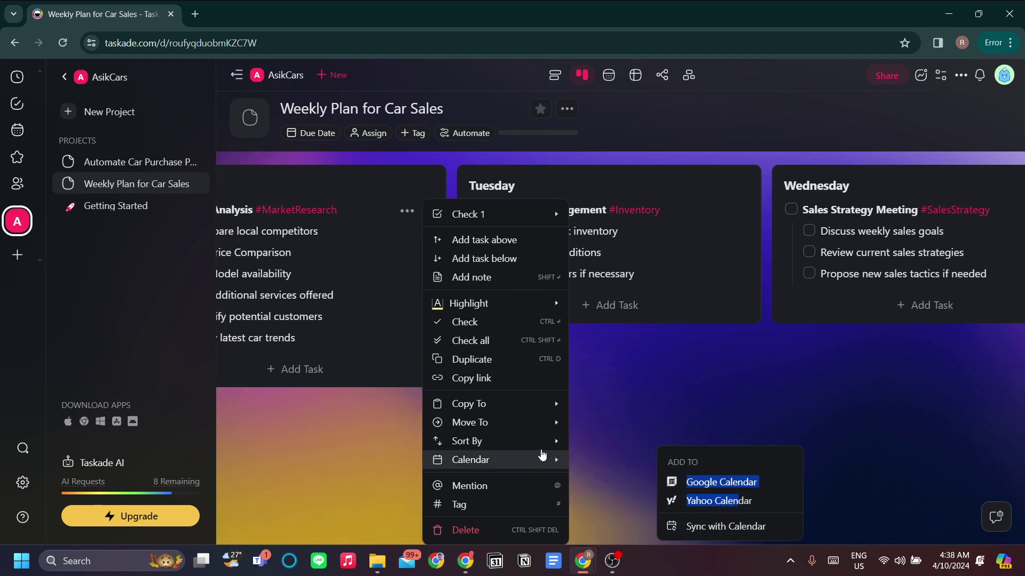
View the Weekly Plan for Car Sales project as a monthly calendar
left_click(612, 77)
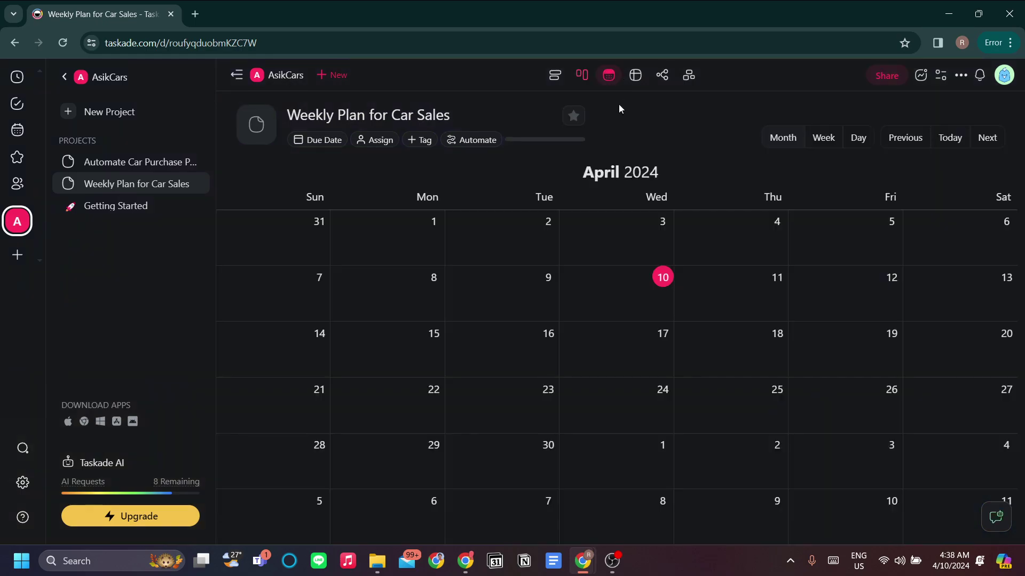
left_click(679, 327)
left_click(582, 340)
Return to the board view and look through the options of Monday's Compare local competitors item
left_click(582, 75)
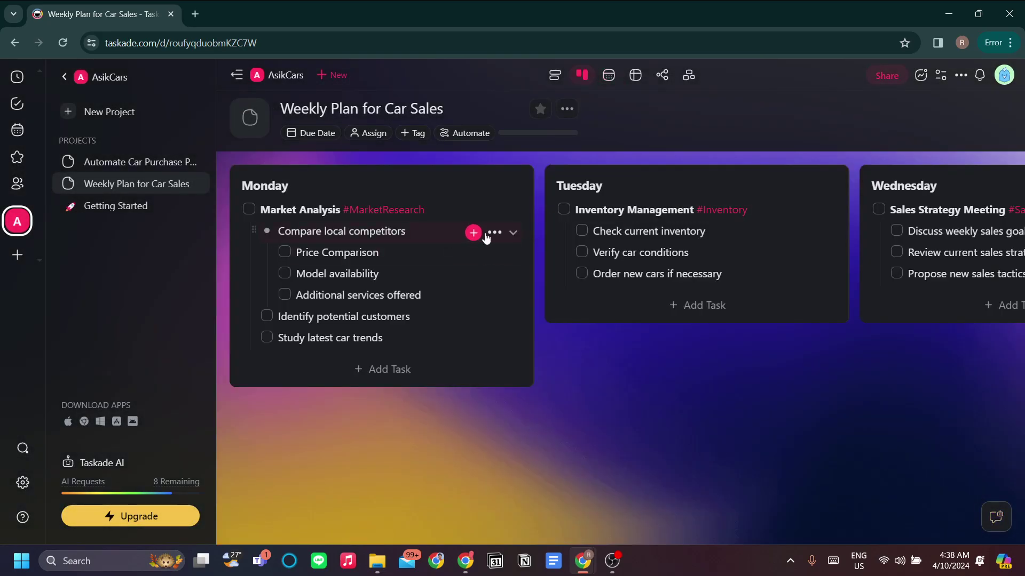
left_click(495, 232)
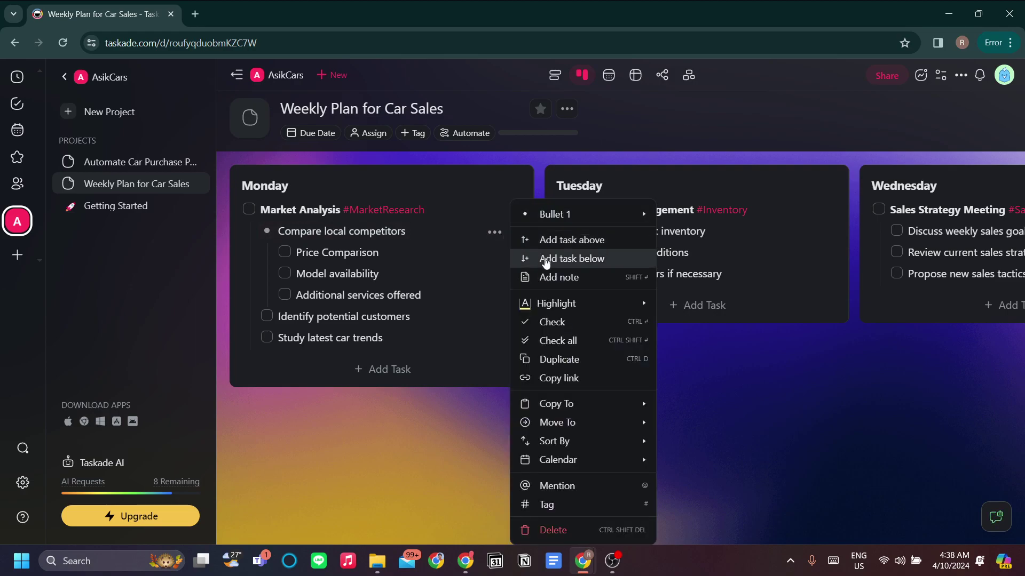
left_click(416, 231)
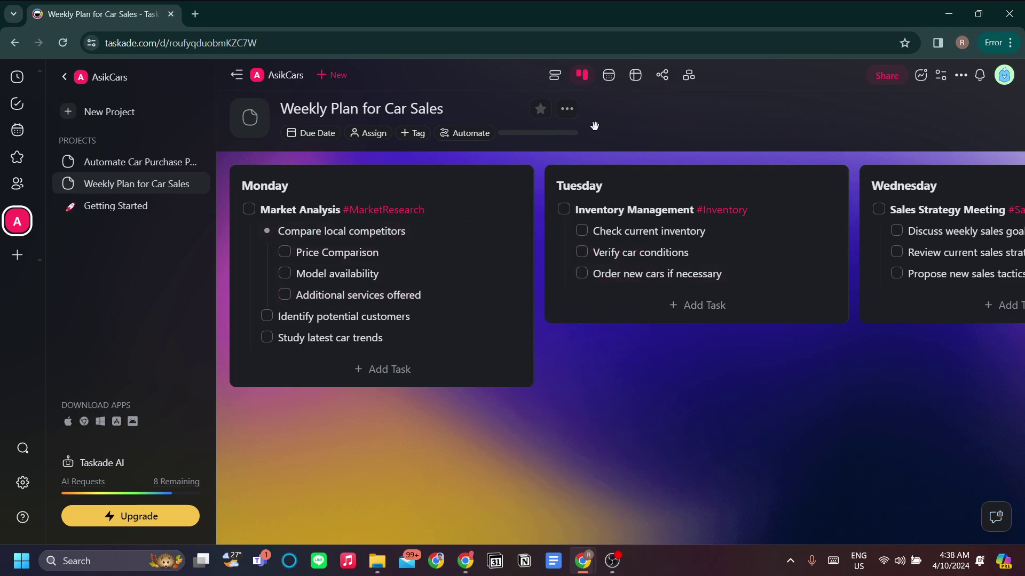
Look over the recent projects, and open the overview of all tasks across the workspace
scroll(617, 343, "right", 2)
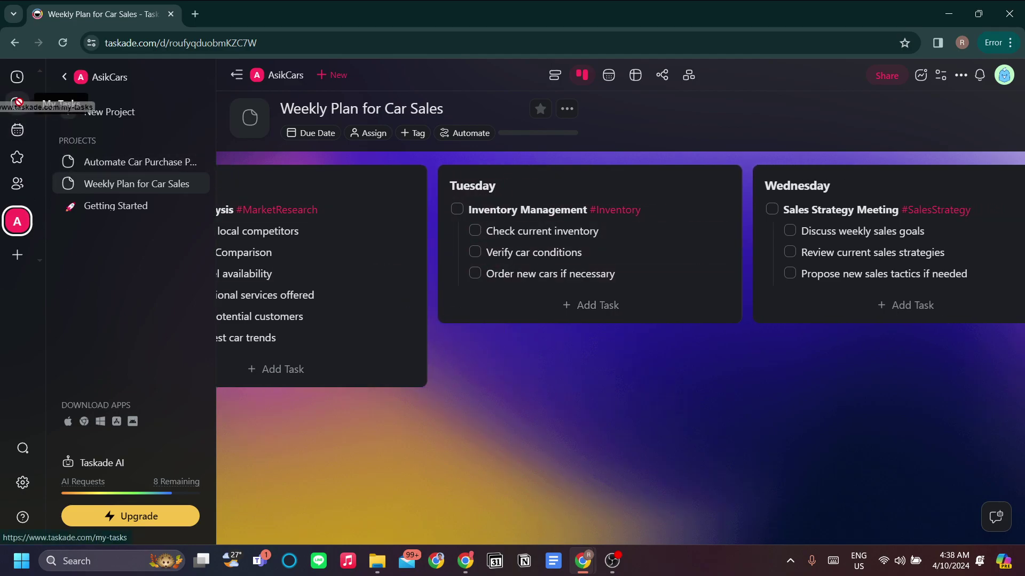
left_click(17, 77)
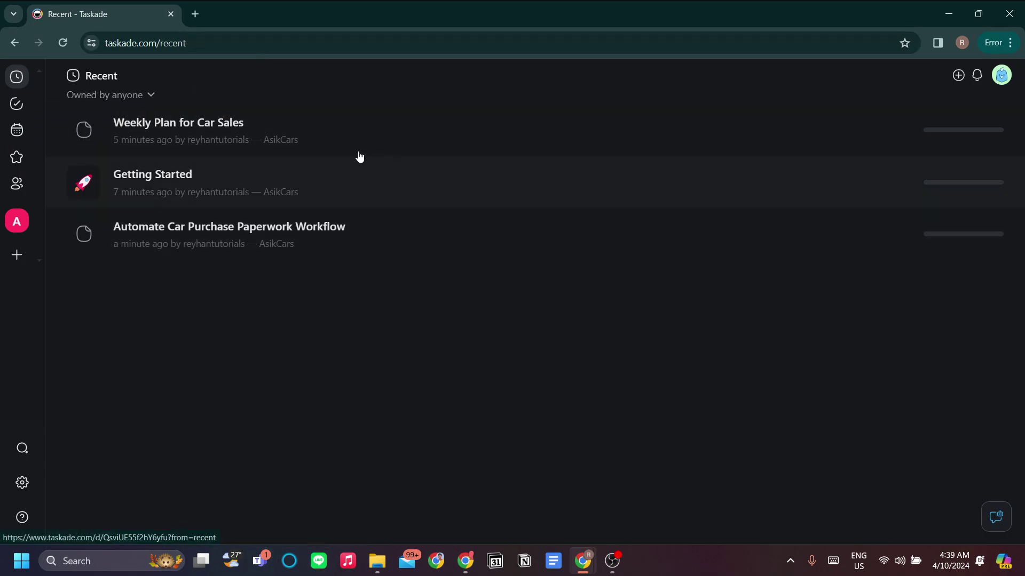
right_click(15, 108)
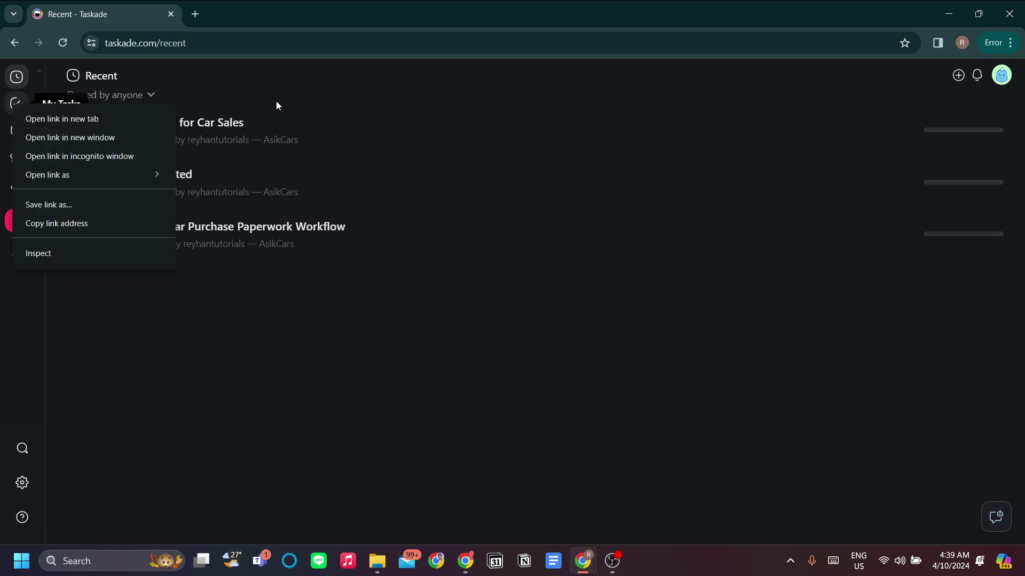
left_click(287, 84)
left_click(17, 104)
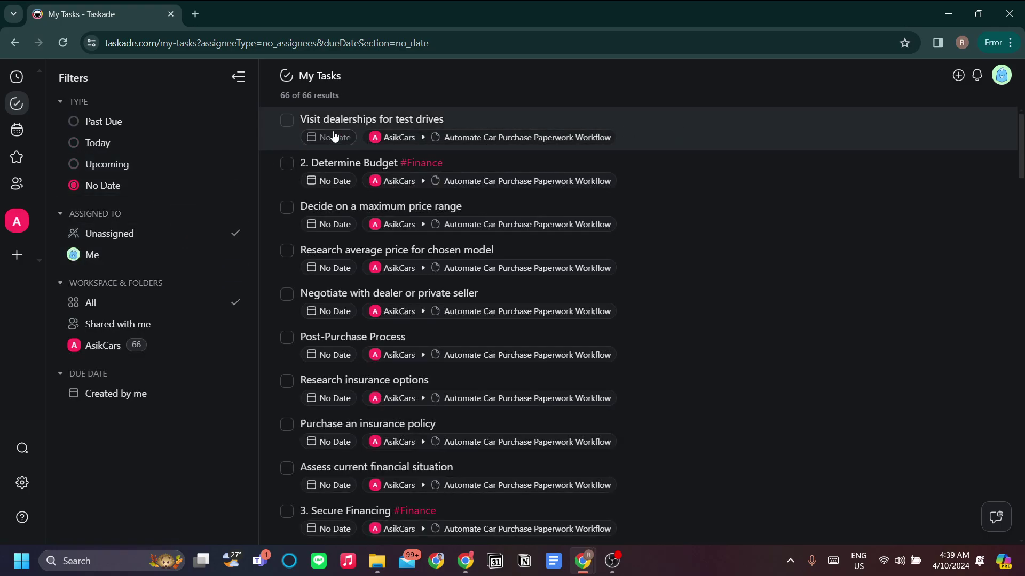
Set the due date of the Visit dealerships for test drives task to April 11, 2024
left_click(499, 127)
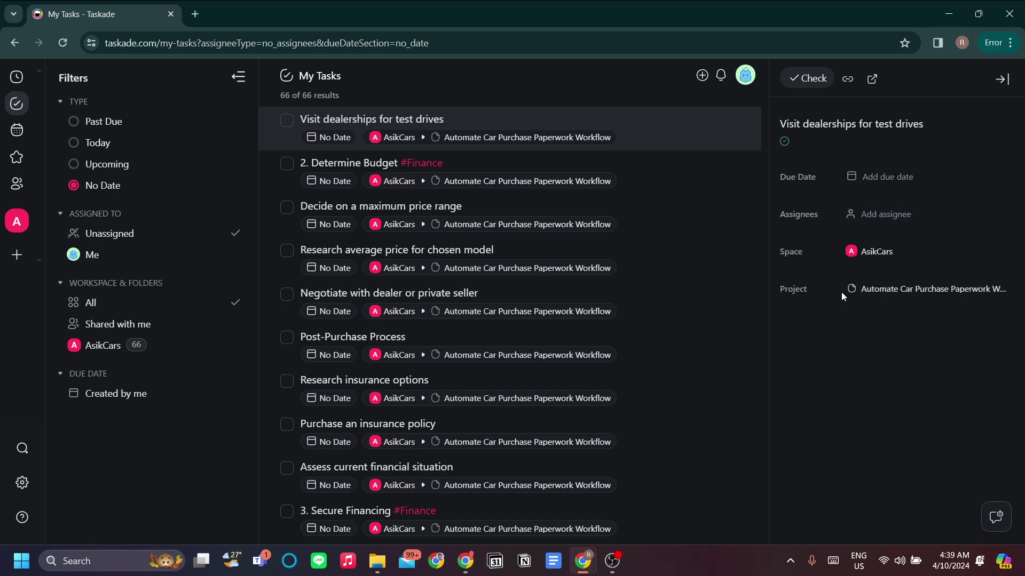
left_click(857, 184)
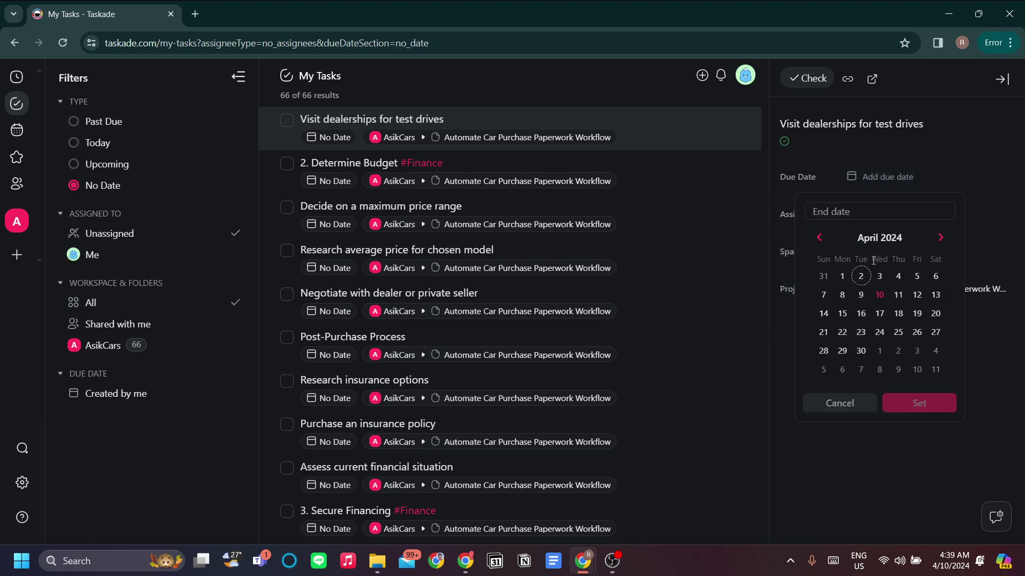
left_click(901, 298)
left_click(940, 426)
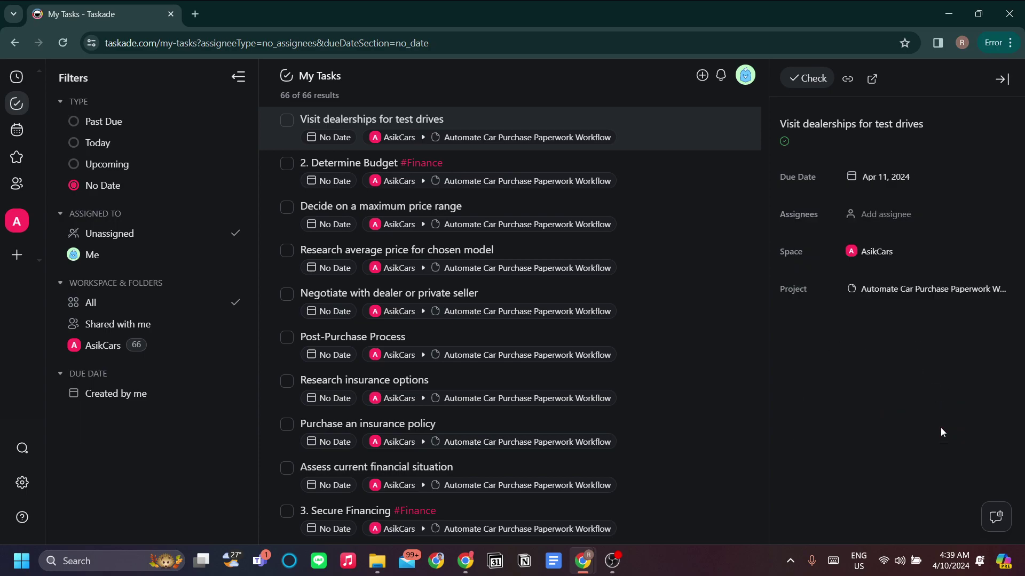
Look at who can be assigned to the Visit dealerships for test drives task, without assigning anyone
left_click(892, 220)
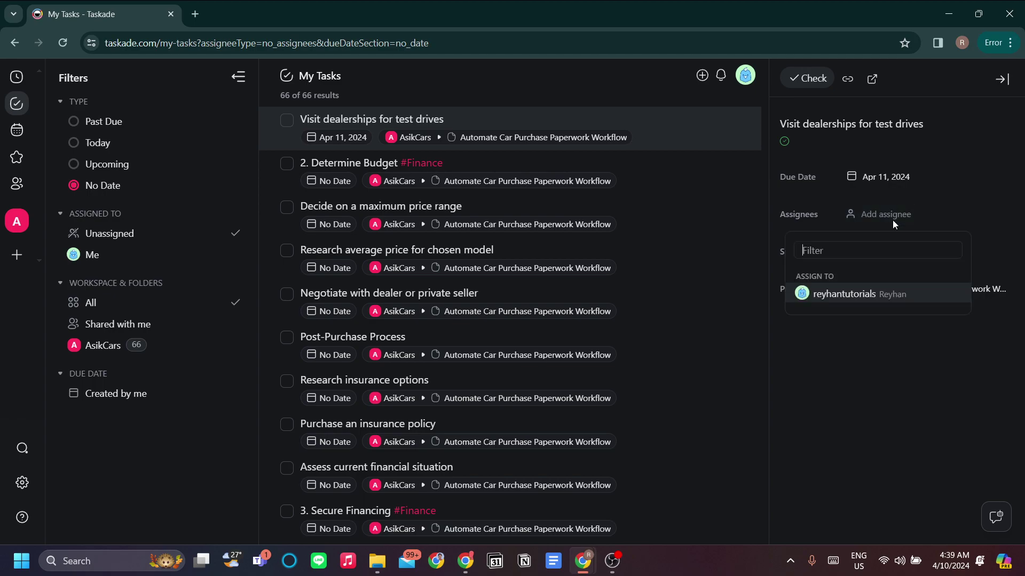
left_click(898, 380)
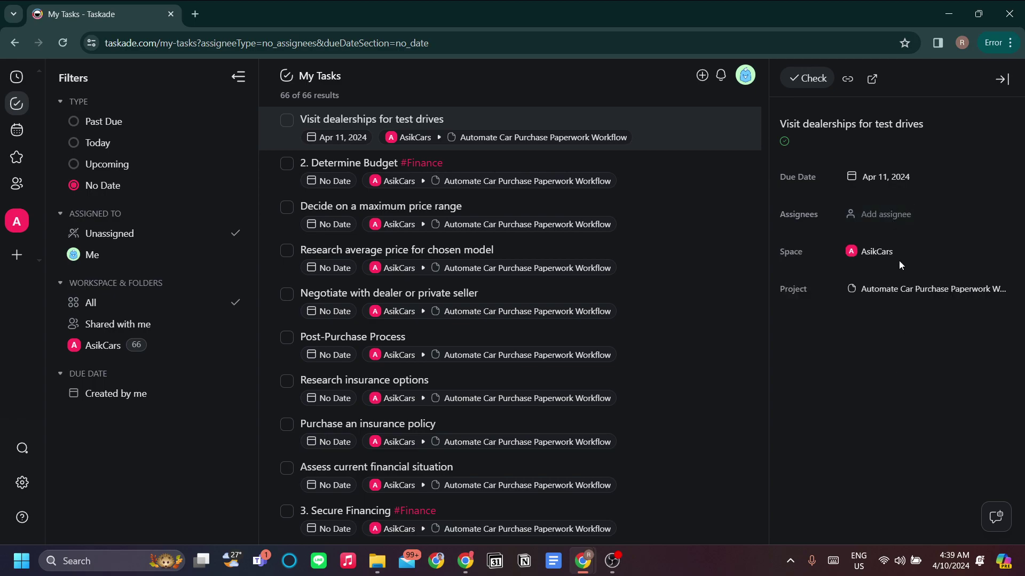
left_click(885, 215)
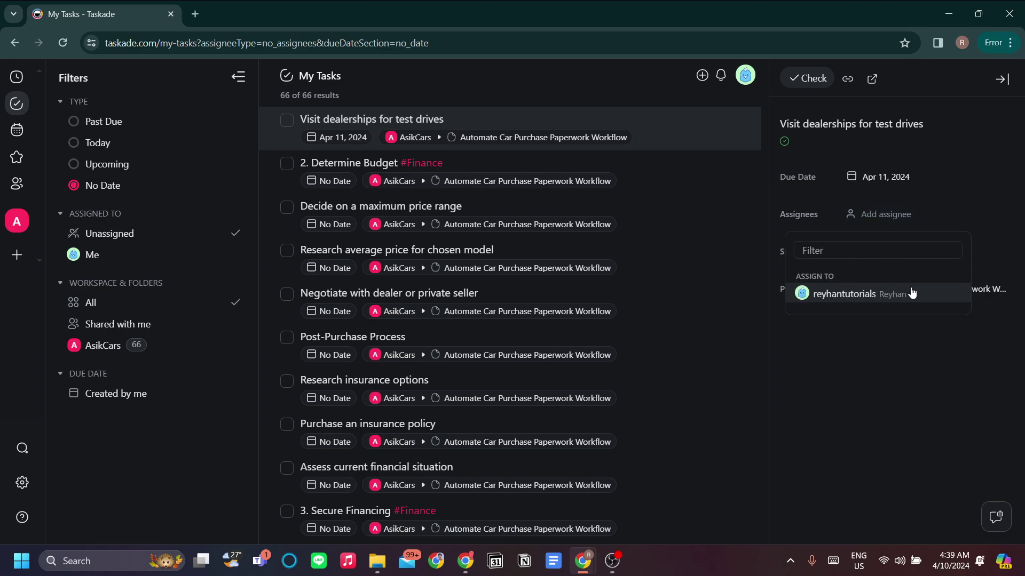
left_click(916, 376)
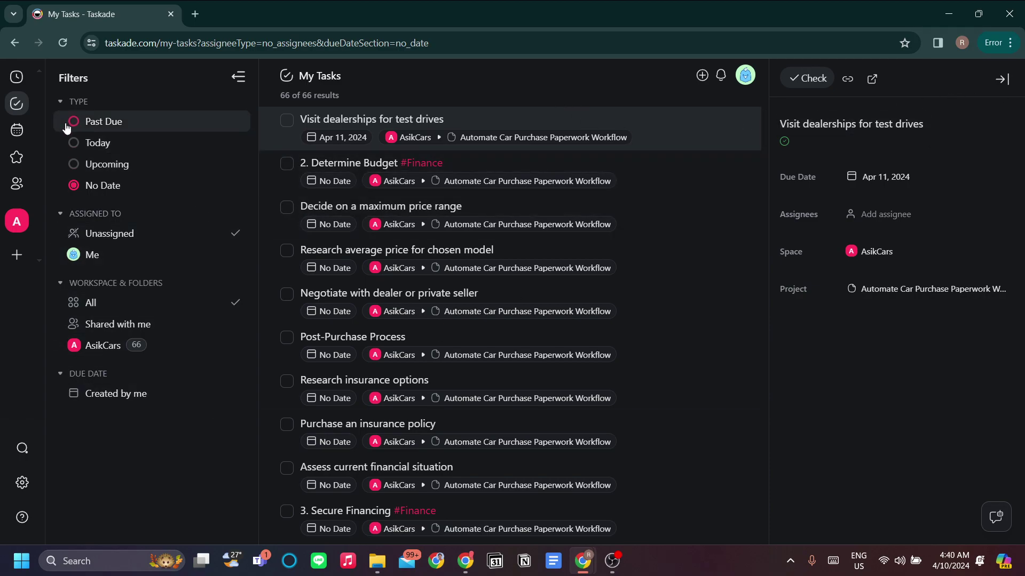
Compare the April 2024 calendar with the My Tasks list, browsing the undated tasks and ending on the calendar
left_click(18, 130)
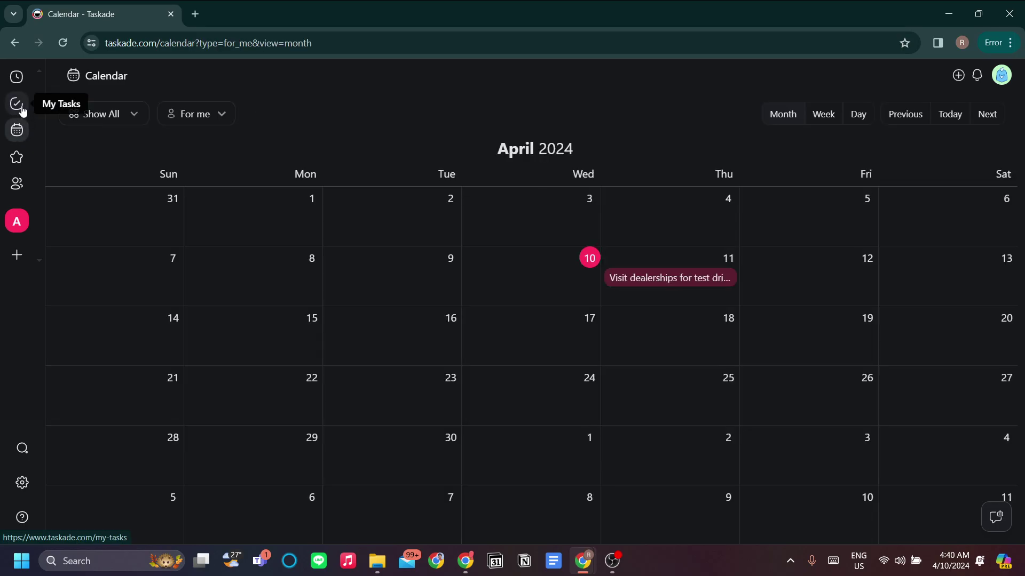
left_click(21, 111)
left_click(17, 130)
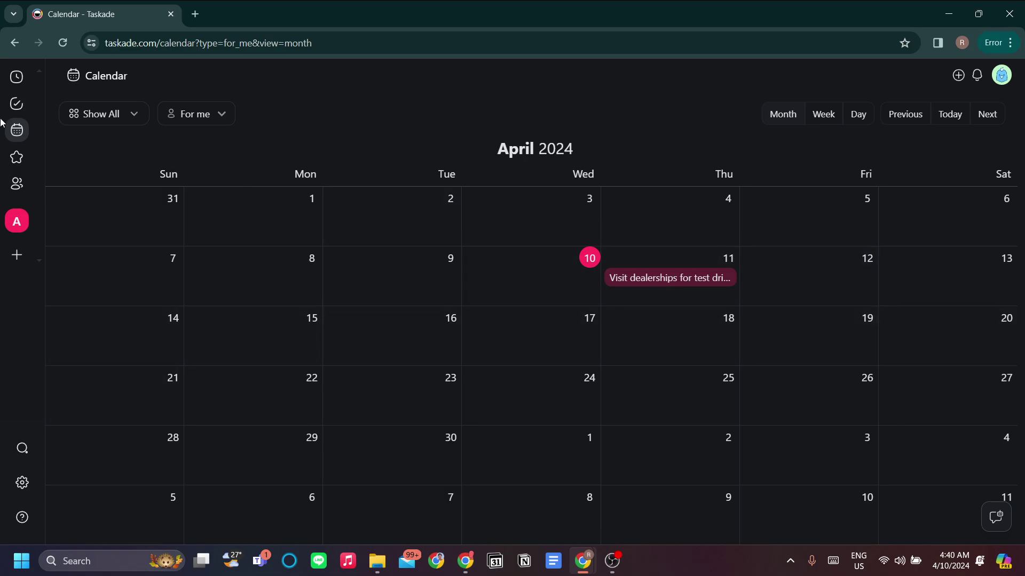
left_click(17, 104)
left_click(18, 140)
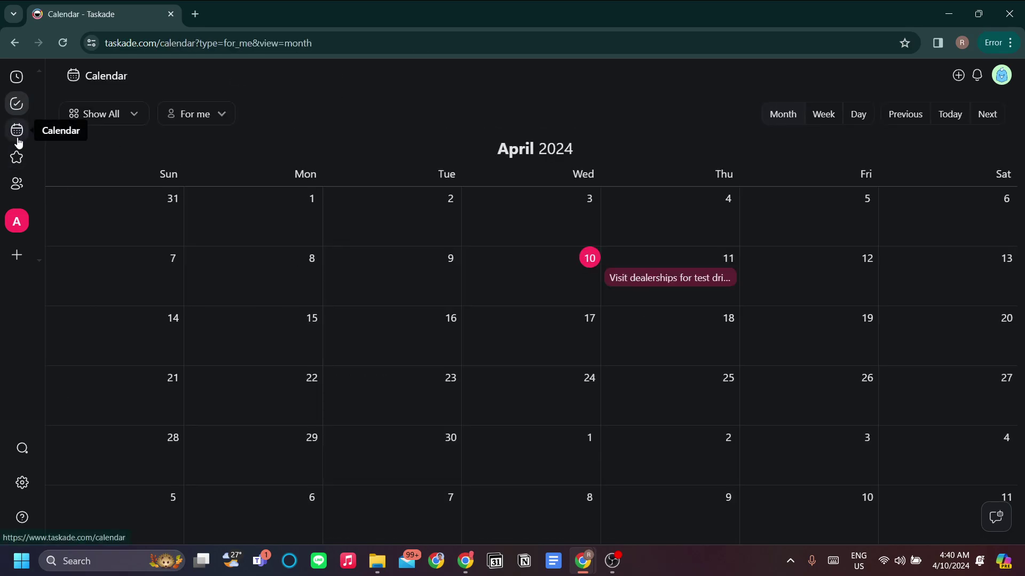
left_click(16, 104)
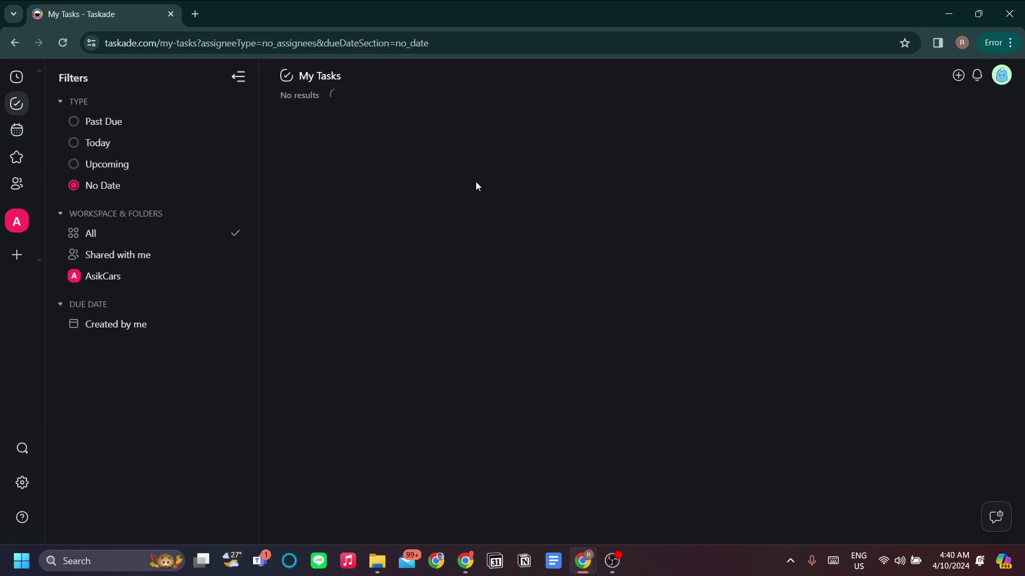
left_click_drag(464, 354, 430, 226)
scroll(587, 304, "down", 6)
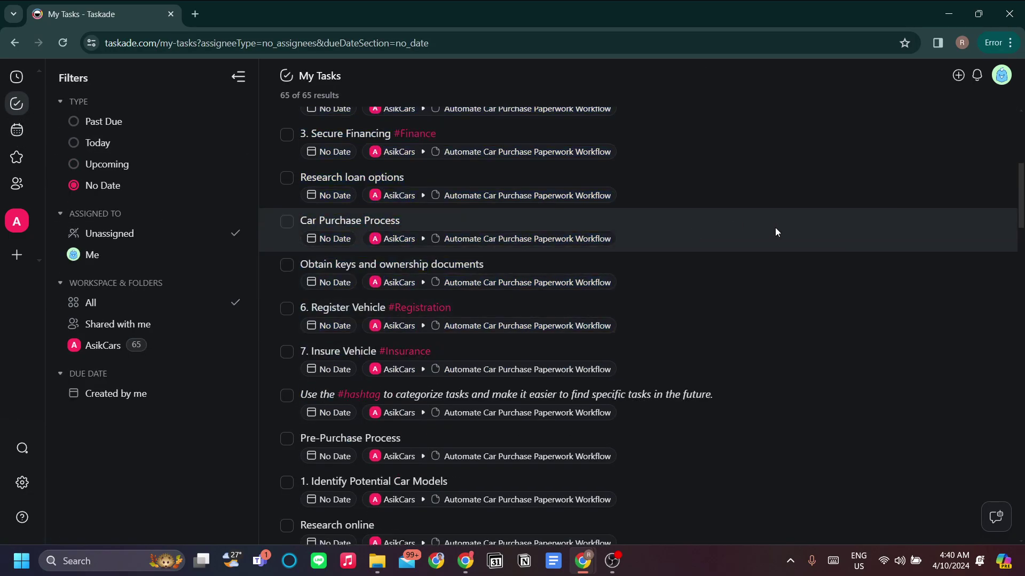
left_click(774, 231)
left_click(17, 130)
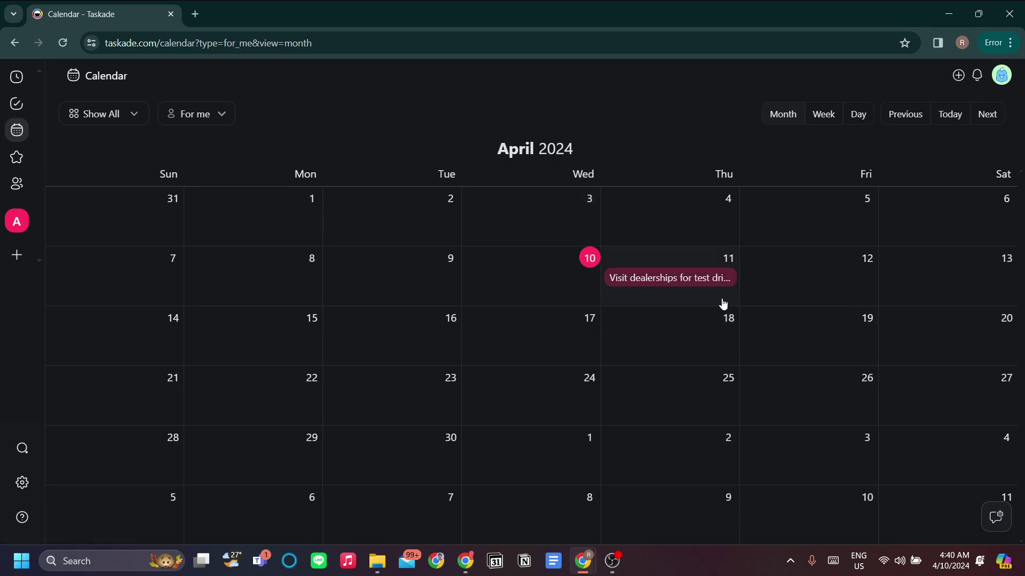
Compare My Tasks filtered by Today and by Upcoming, ending on the No Date filter
left_click(16, 104)
double_click(184, 173)
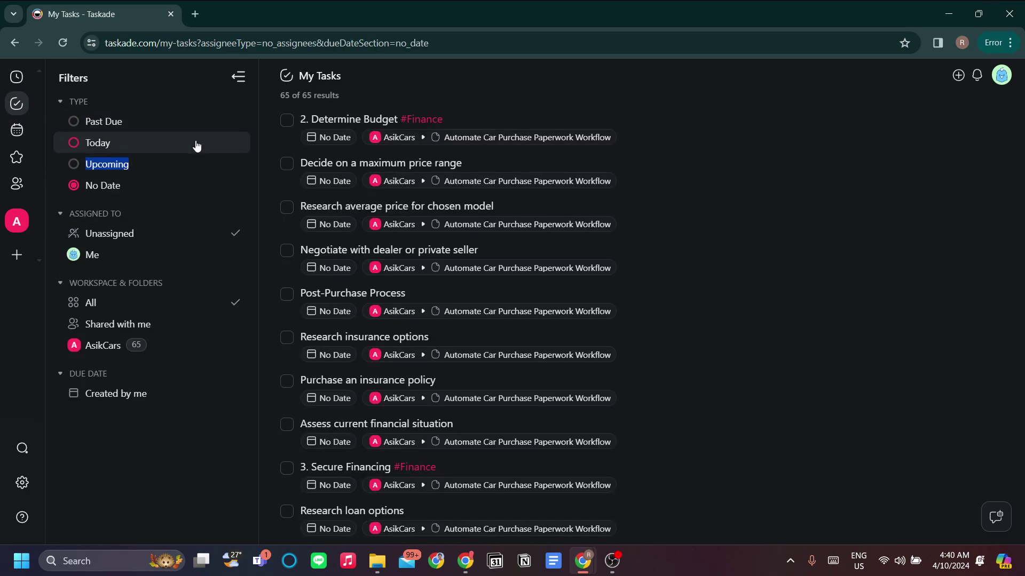
left_click(159, 130)
left_click(162, 145)
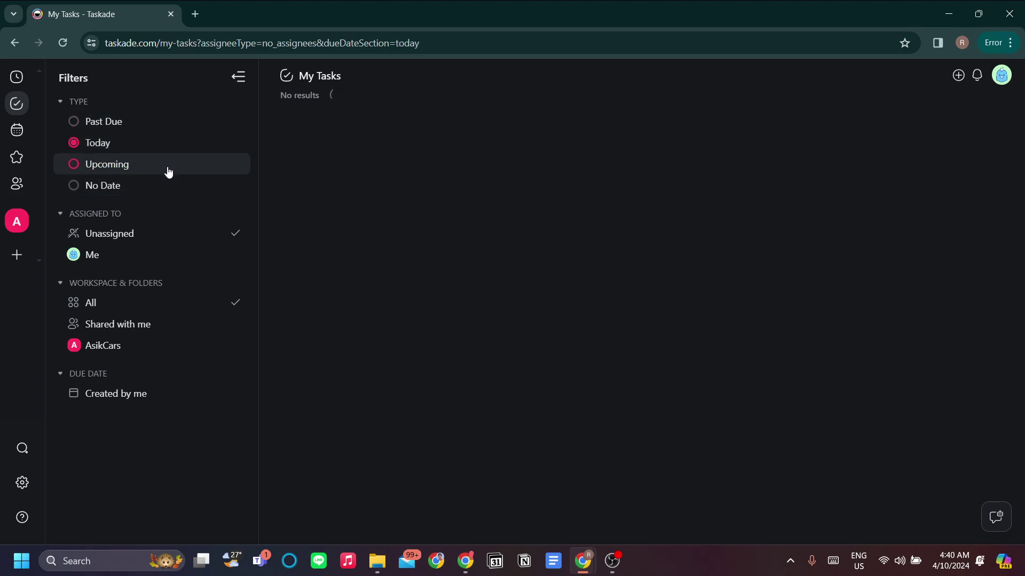
left_click(169, 171)
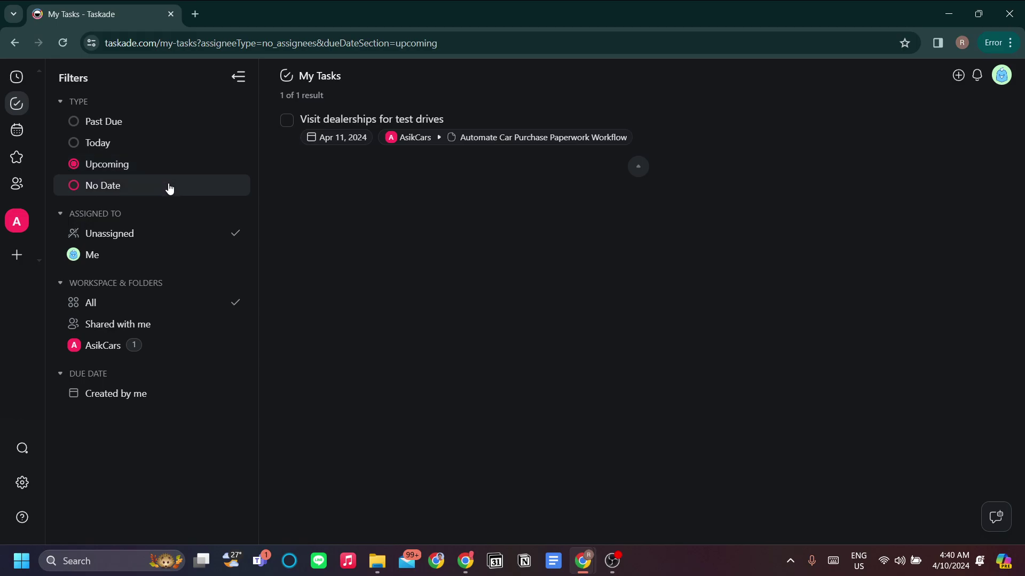
left_click(167, 186)
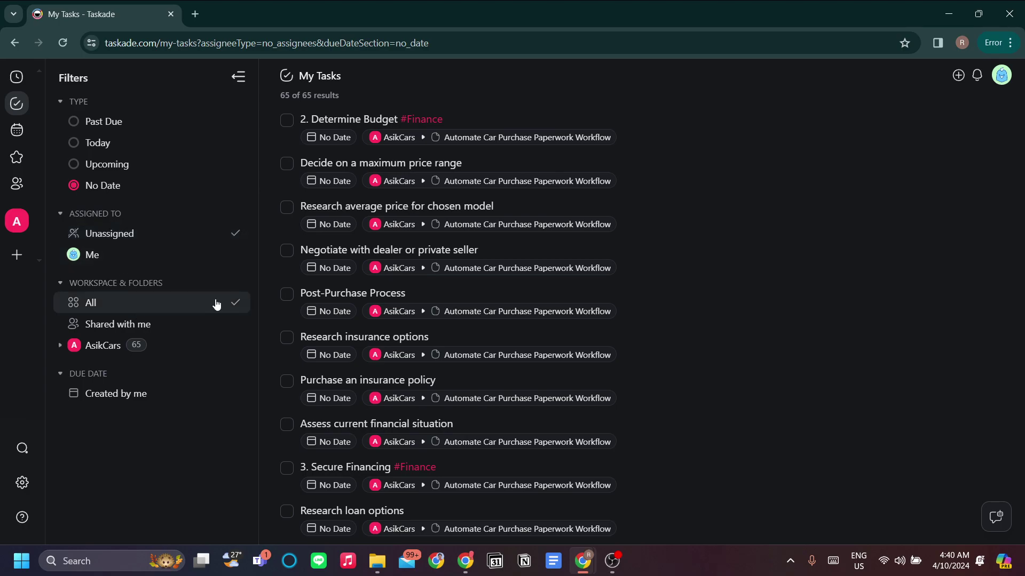
Browse the undated tasks, comparing the AsikCars workspace filter with All and ending on All
scroll(699, 299, "down", 1)
scroll(699, 312, "down", 5)
scroll(692, 332, "up", 6)
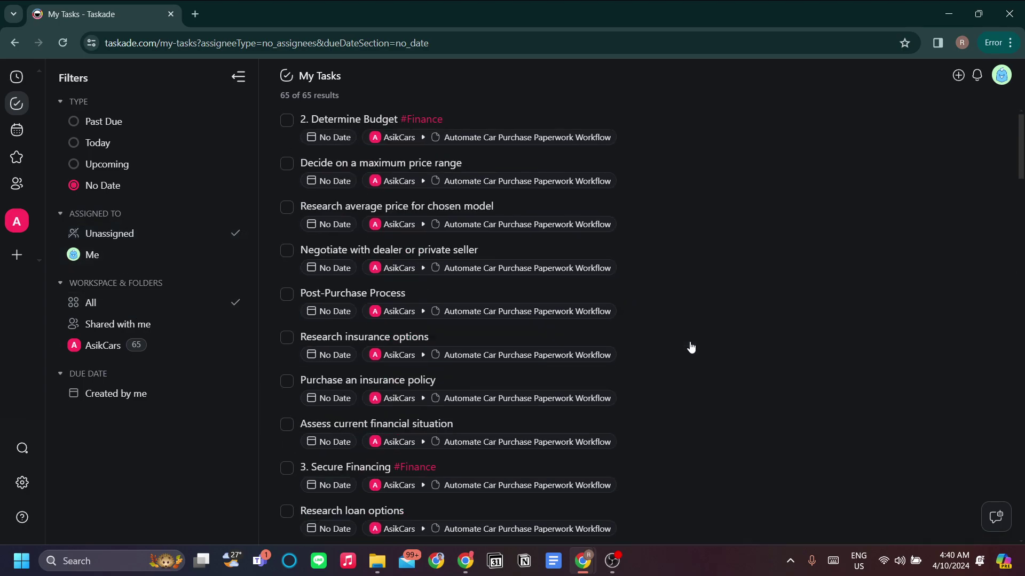
left_click(200, 355)
left_click(193, 306)
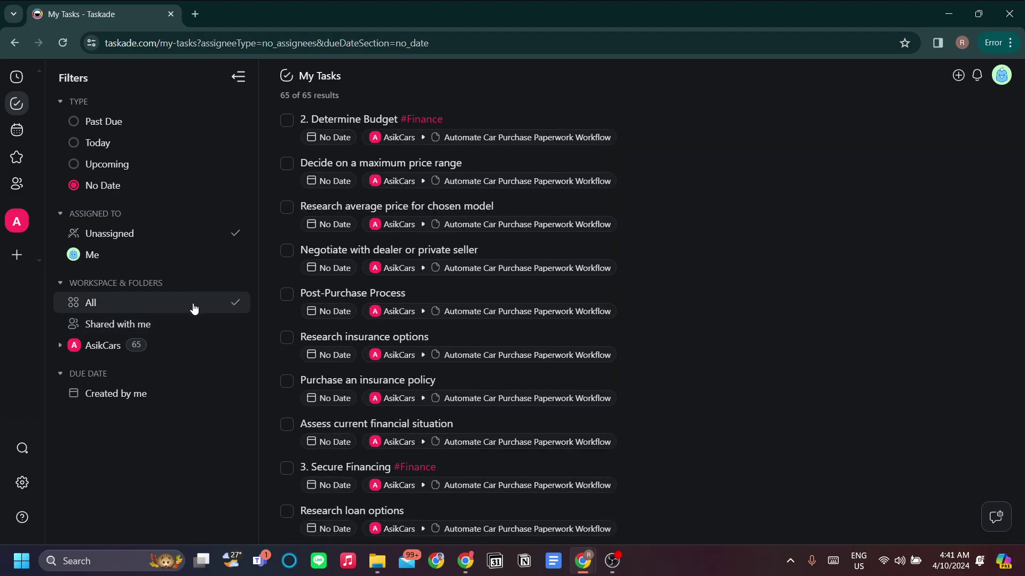
left_click(197, 347)
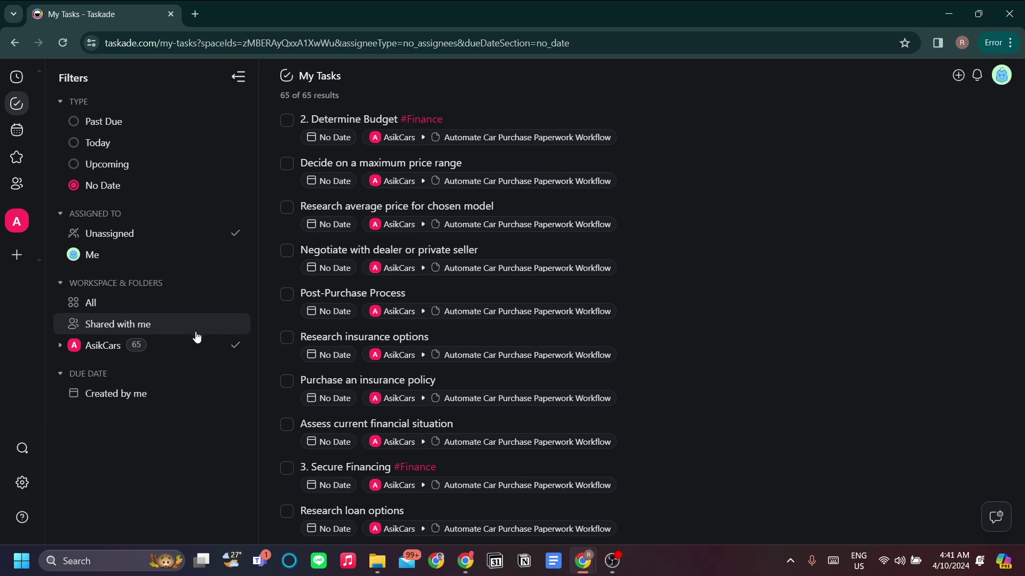
left_click(194, 308)
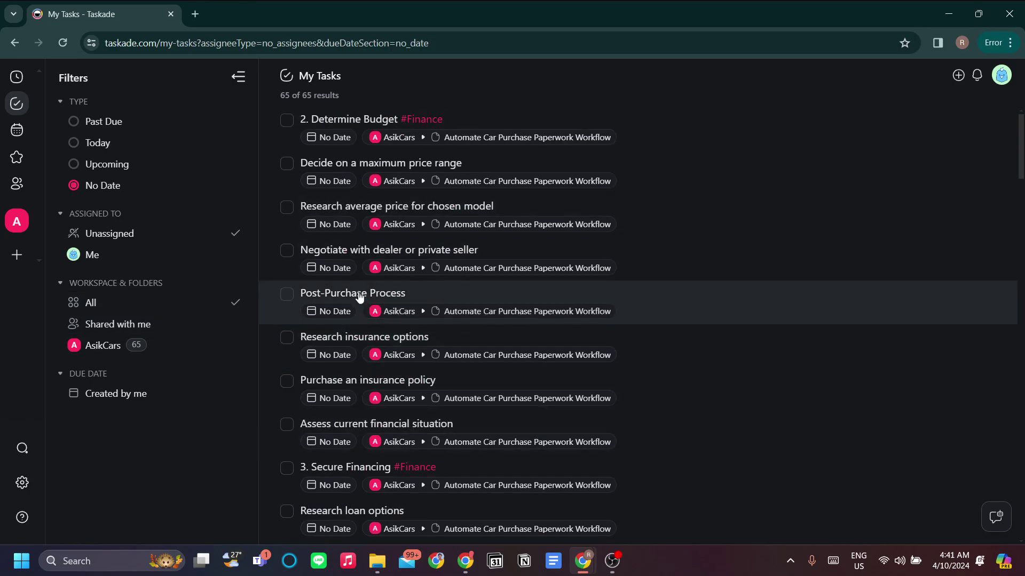
scroll(667, 214, "down", 7)
scroll(662, 211, "up", 7)
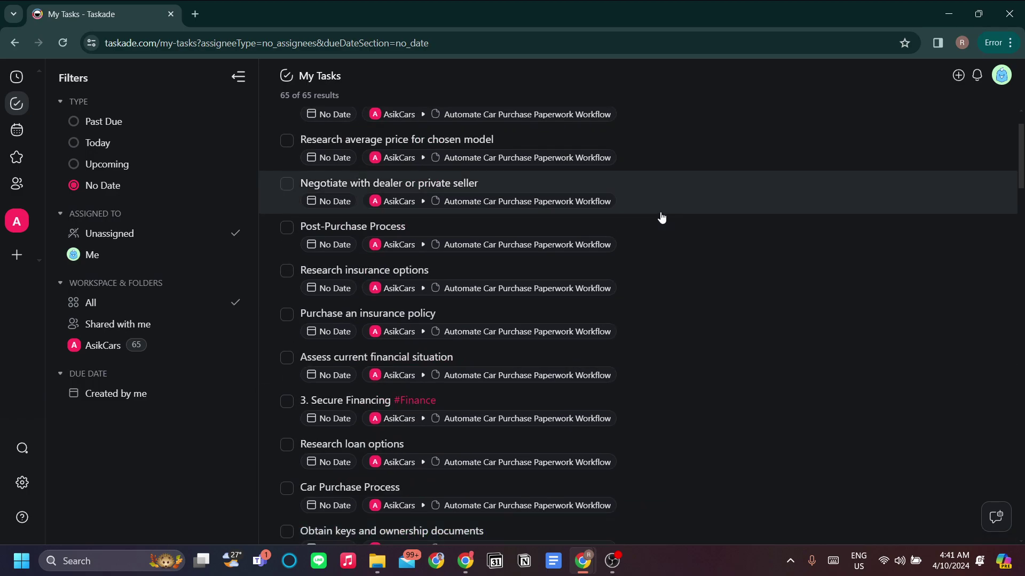
scroll(596, 149, "down", 13)
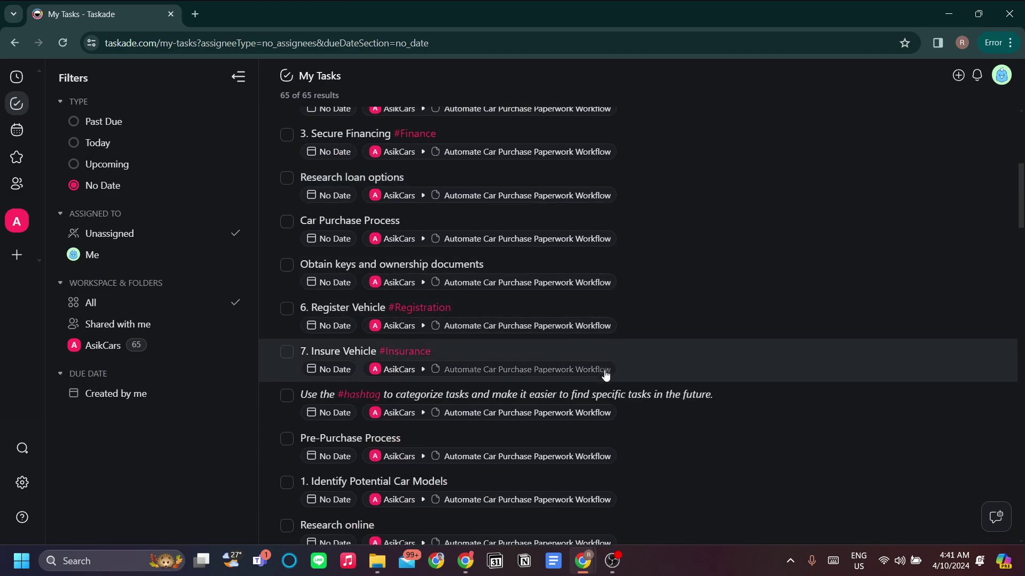
scroll(605, 408, "up", 8)
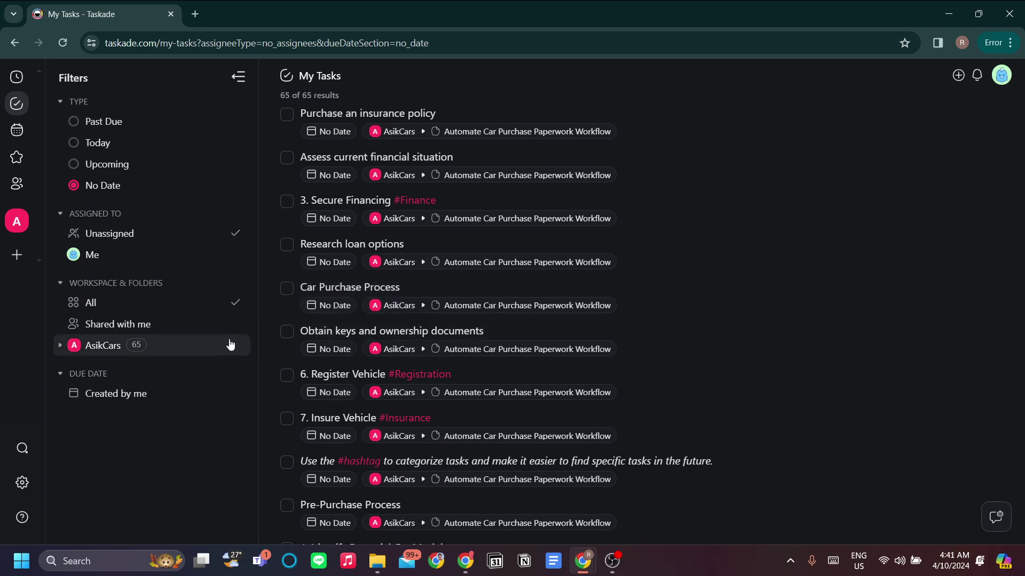
Filter the undated tasks by Shared with me, the AsikCars workspace and Created by me
left_click(196, 326)
left_click(195, 347)
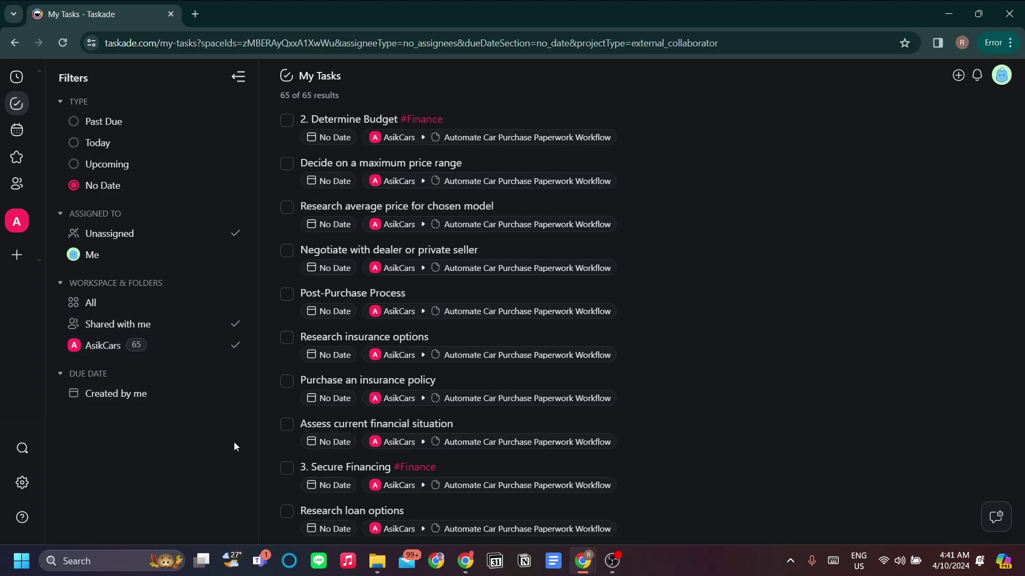
left_click(183, 403)
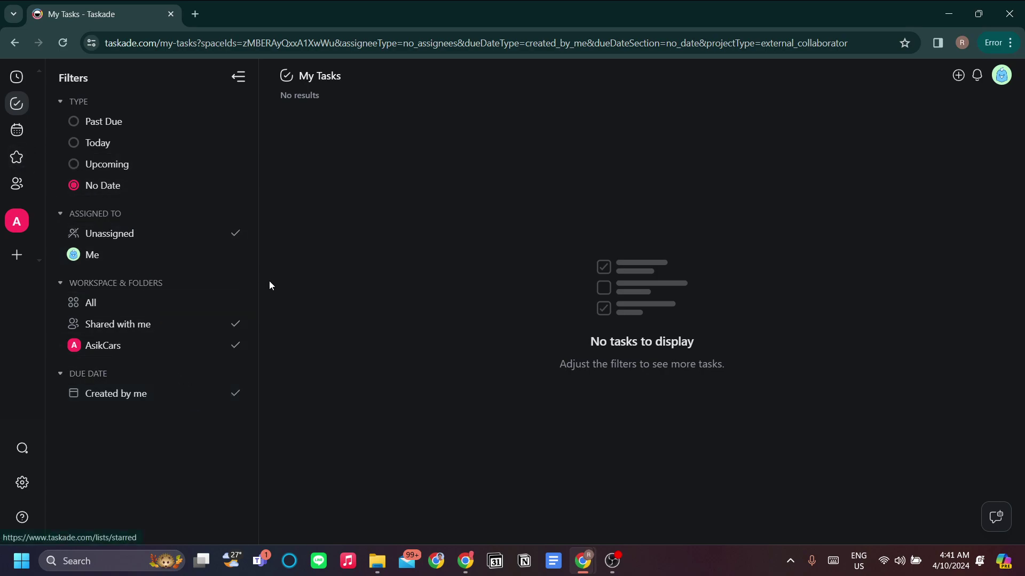
View the monthly task calendar and the starred projects page
left_click(16, 131)
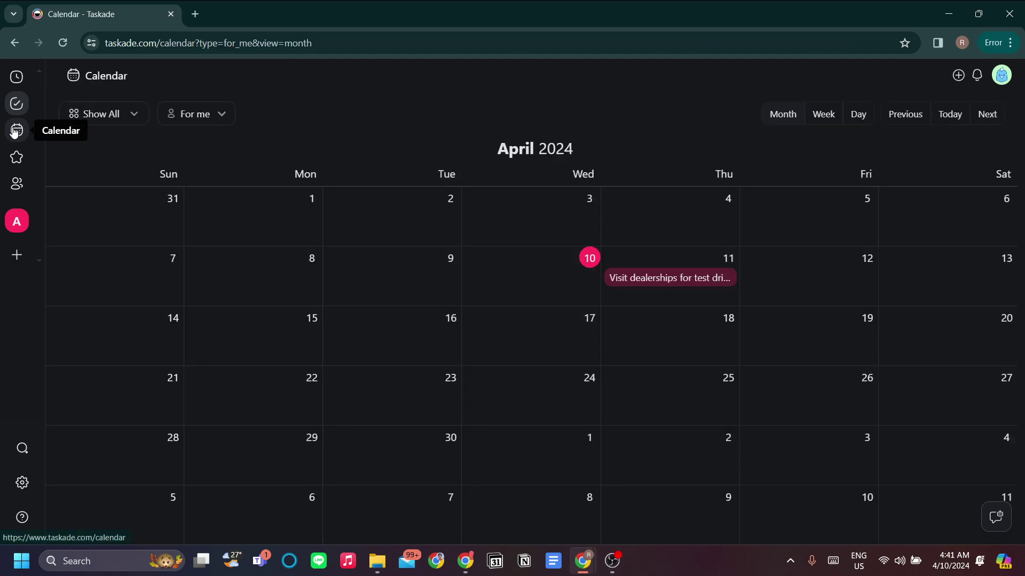
left_click(29, 158)
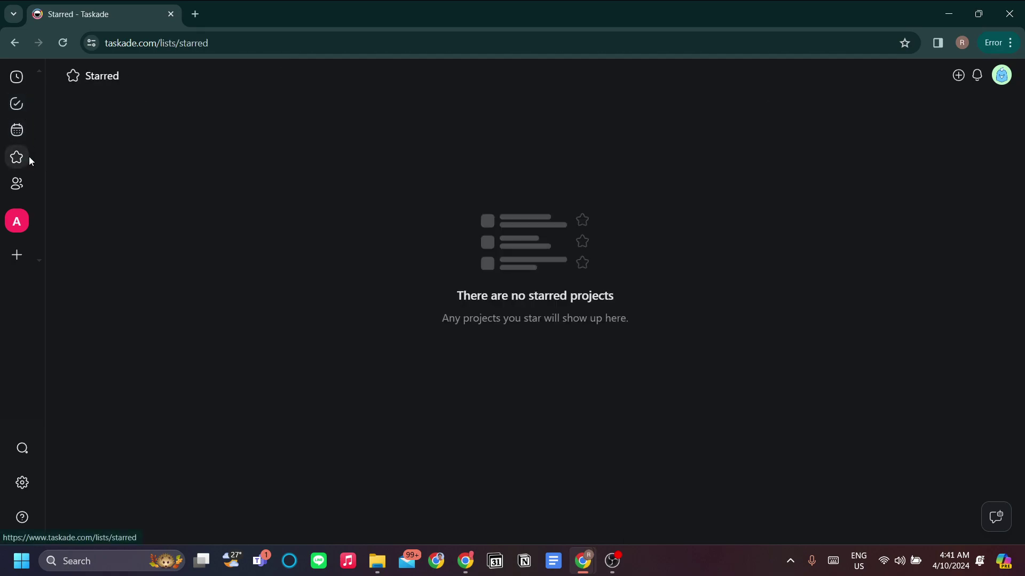
Remove the Created by me filter from My Tasks and open the details of Negotiate with dealer or private seller
left_click(19, 106)
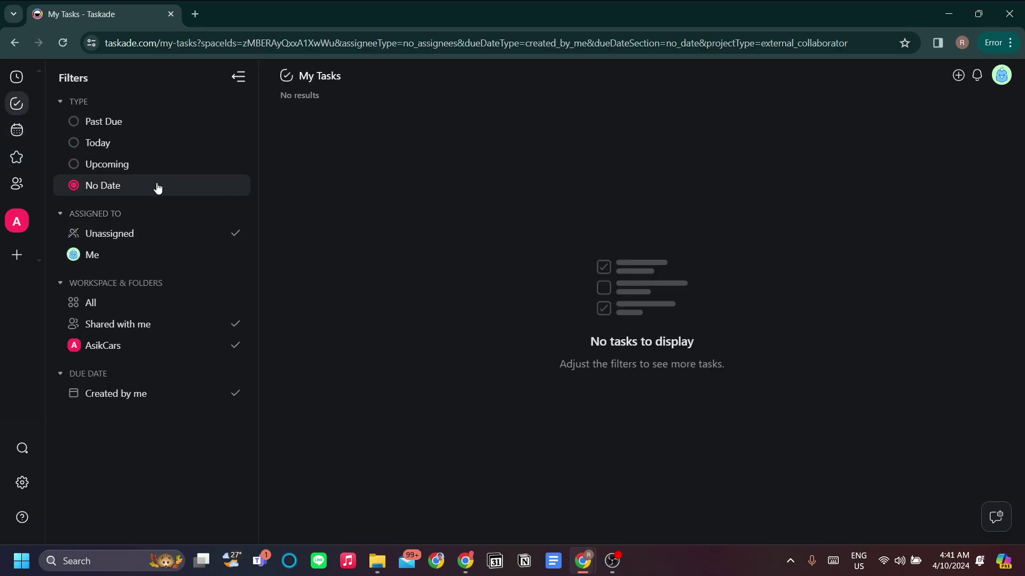
left_click(234, 393)
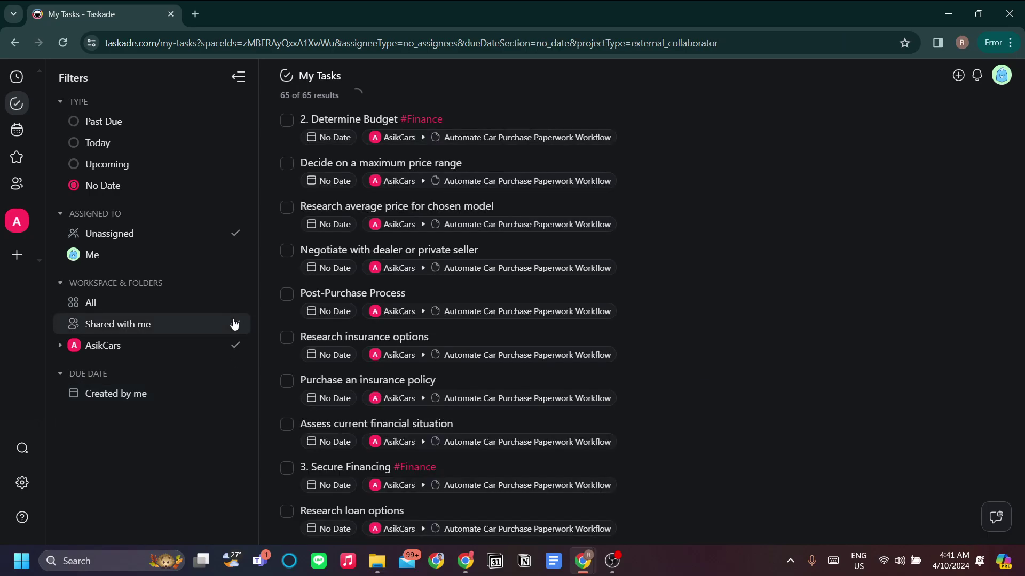
left_click(336, 251)
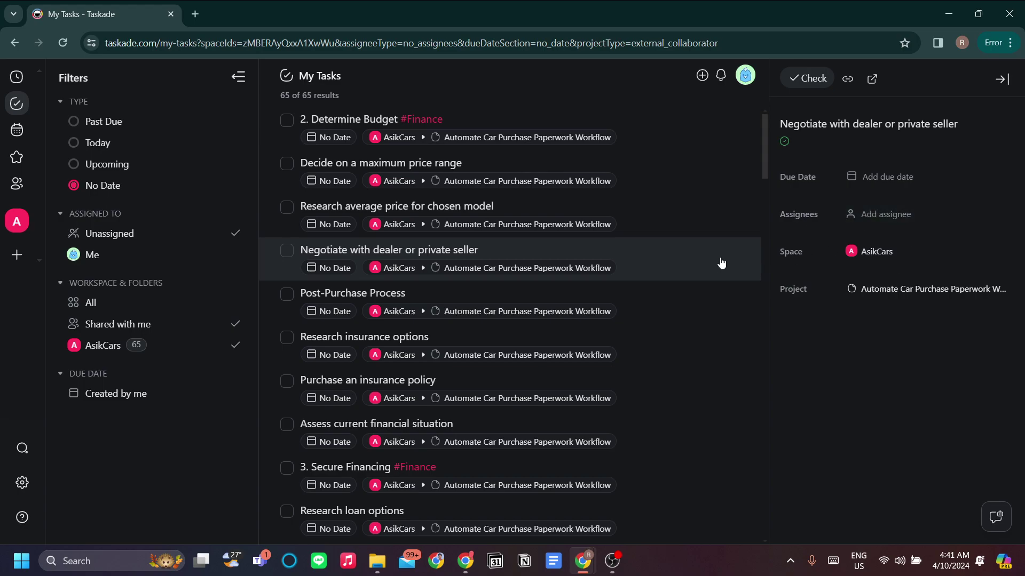
Look at the quick-add task form, close it, and view the projects shared with me
left_click(702, 76)
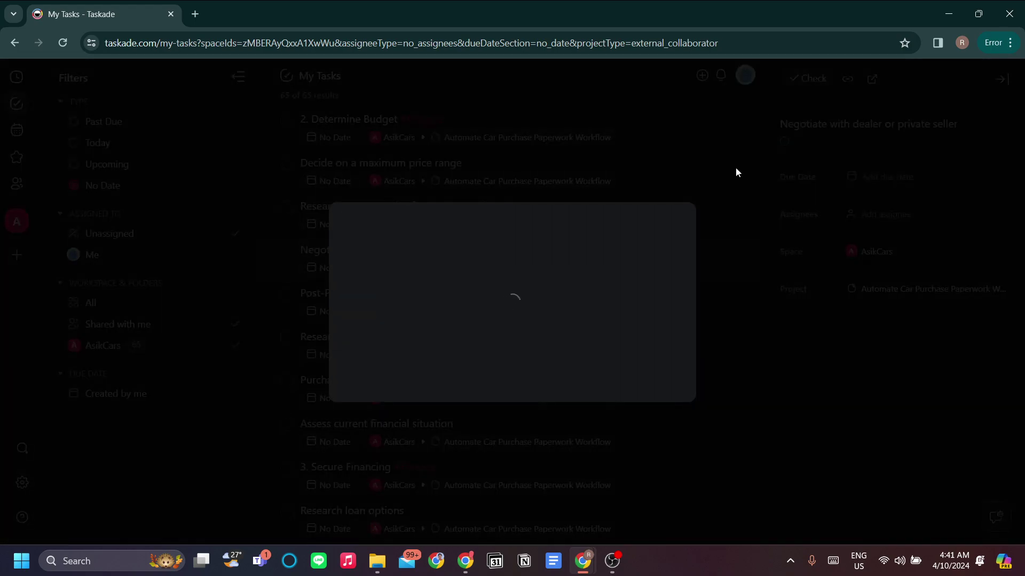
left_click(709, 286)
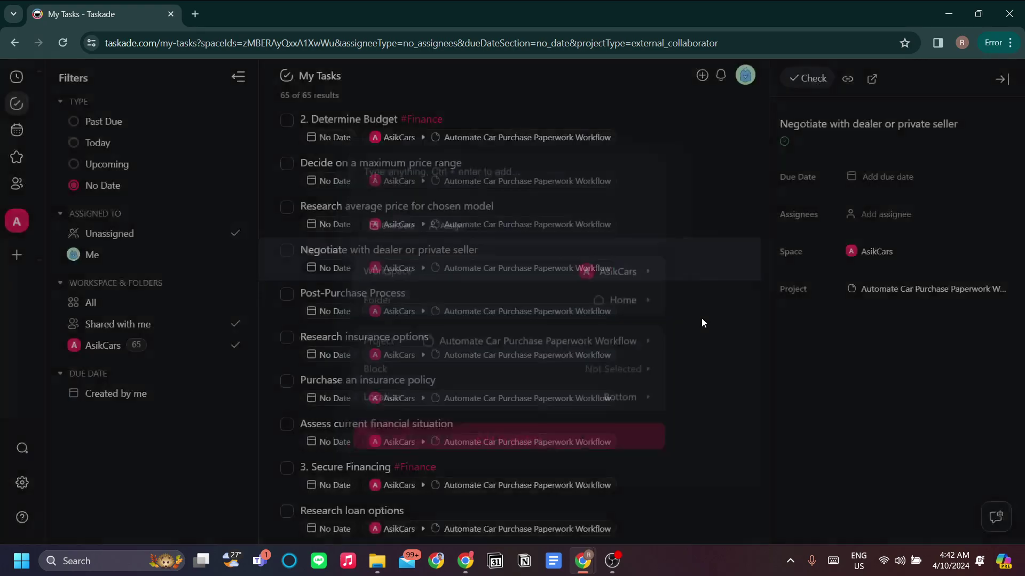
left_click(16, 184)
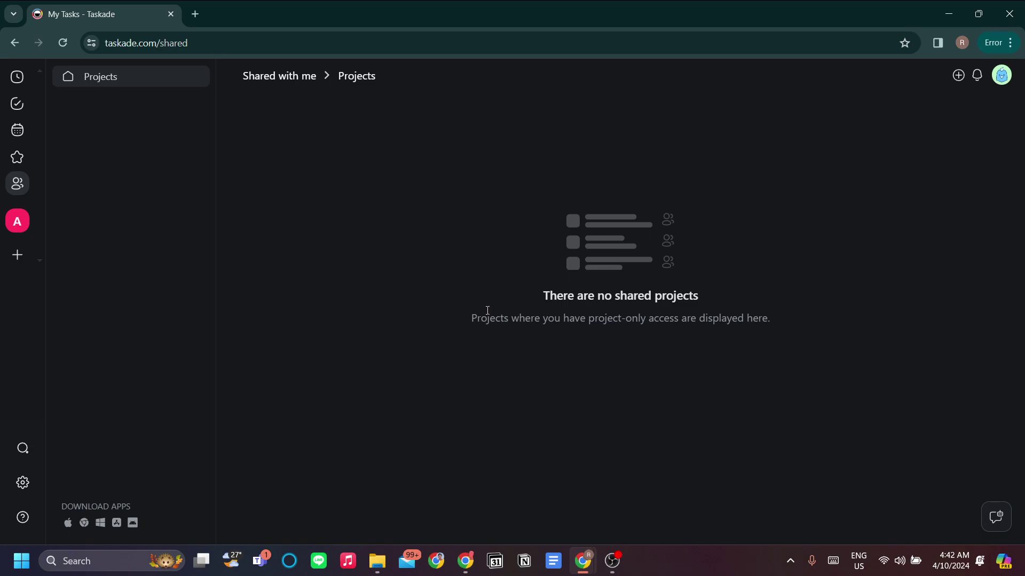
Open the AsikCars workspace and browse its Agents, Automations, Media, Roadmap and Templates pages, ending on Projects
left_click(13, 233)
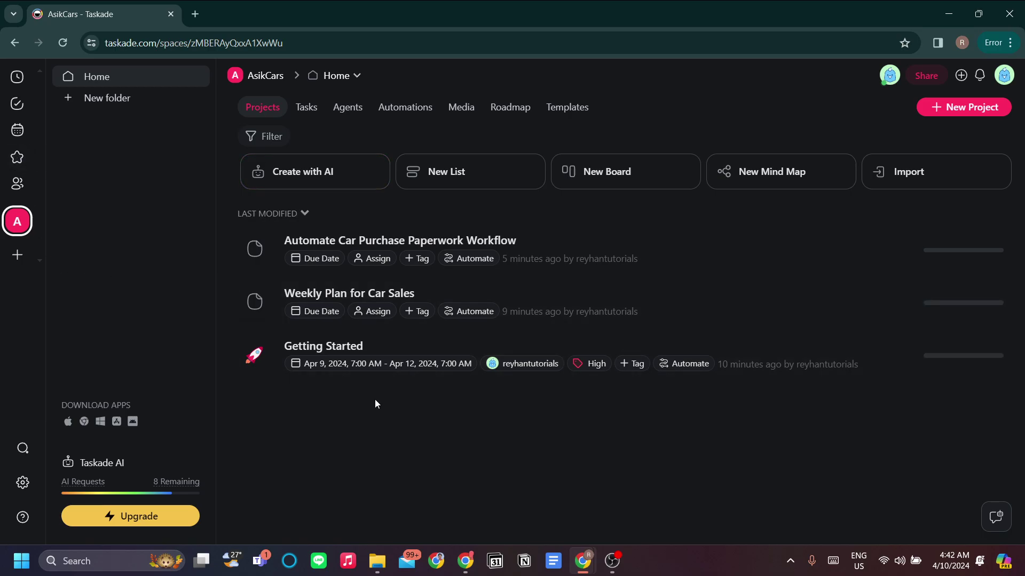
left_click(348, 110)
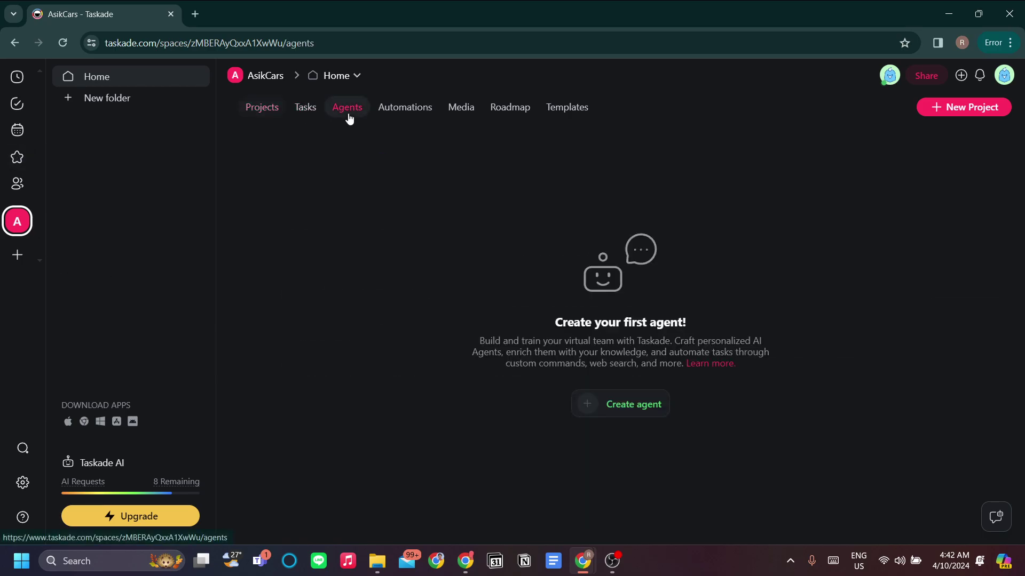
left_click(411, 116)
left_click(464, 108)
left_click(513, 108)
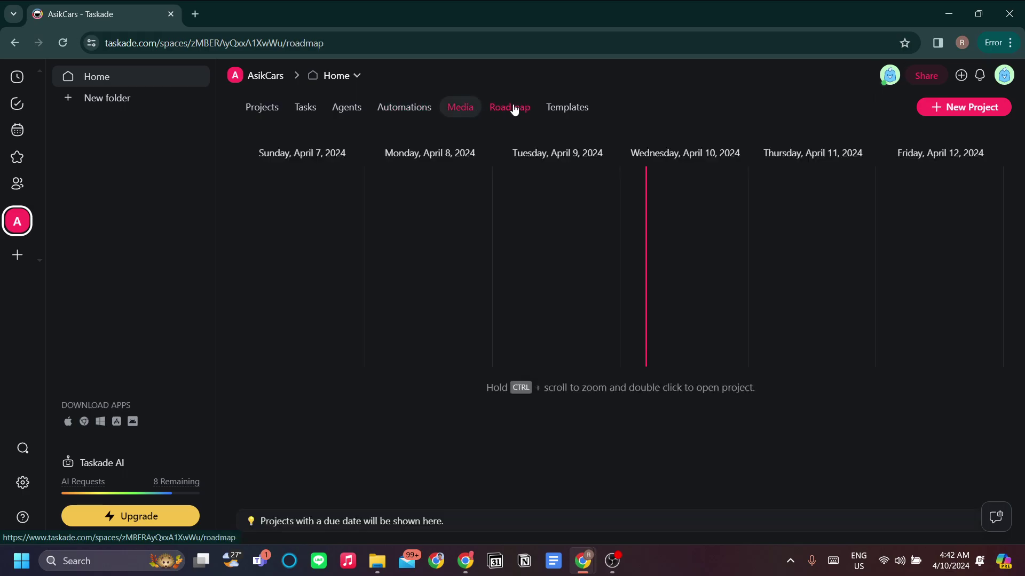
left_click(570, 108)
left_click(267, 108)
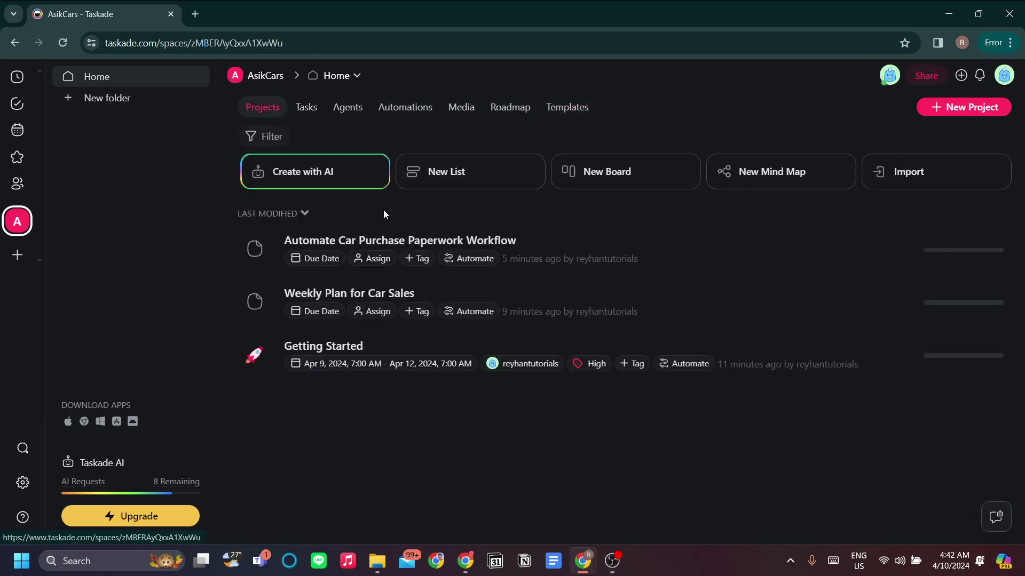
Open the Automate Car Purchase Paperwork Workflow project and view it as a board, calendar and table
left_click(510, 252)
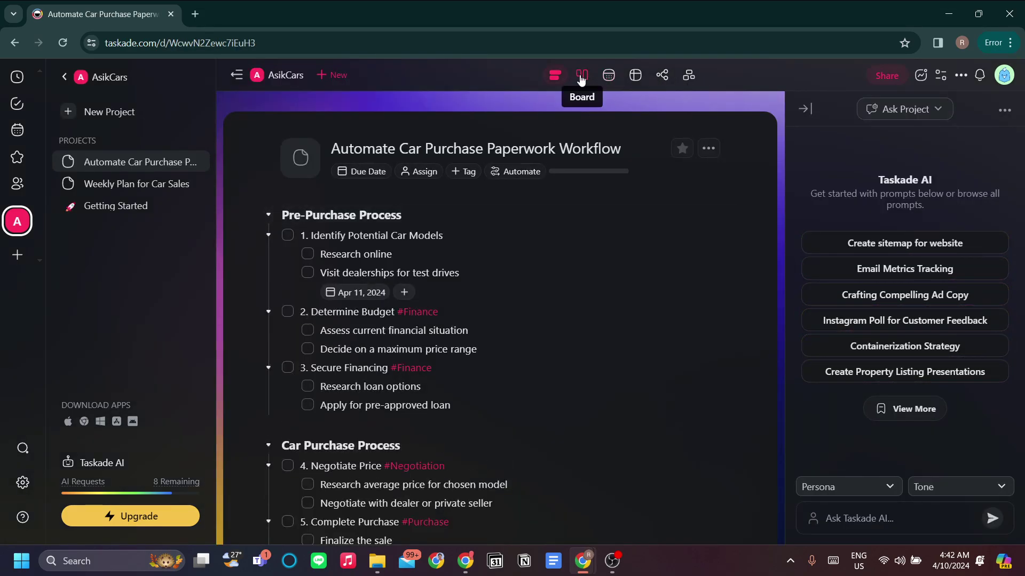
left_click(581, 78)
left_click(608, 75)
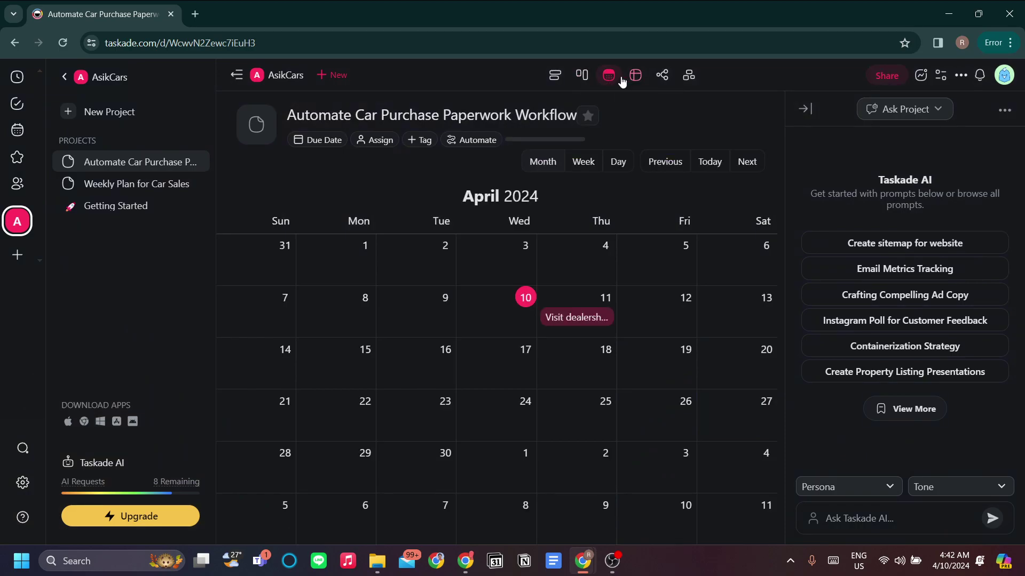
left_click(635, 75)
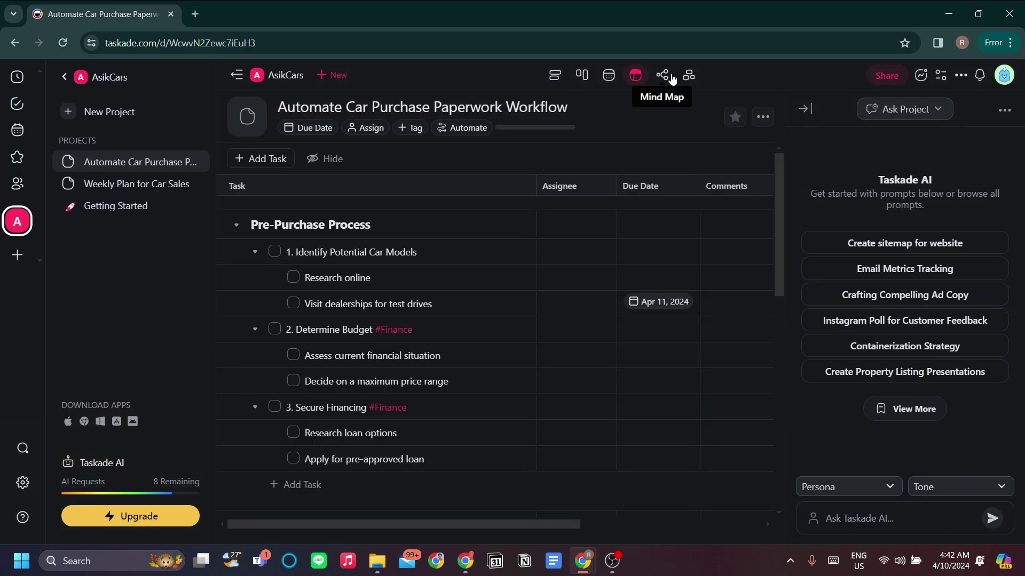
Examine the car purchase workflow's branches as a mind map
left_click(670, 78)
key("ctrl+minus")
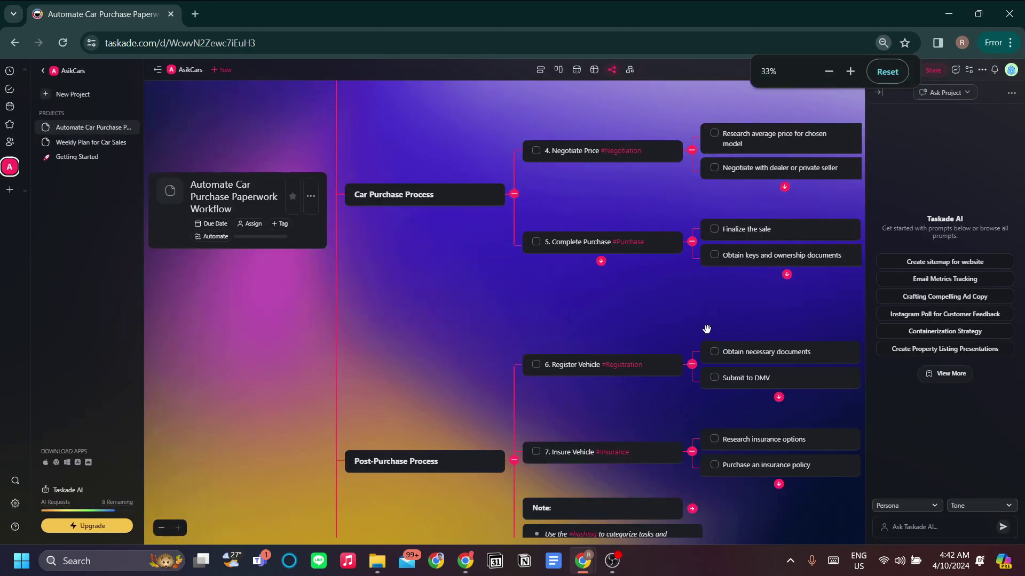
key("ctrl+plus")
key("ctrl+plus")
key("ctrl+plus")
key("ctrl+plus")
key("ctrl+plus")
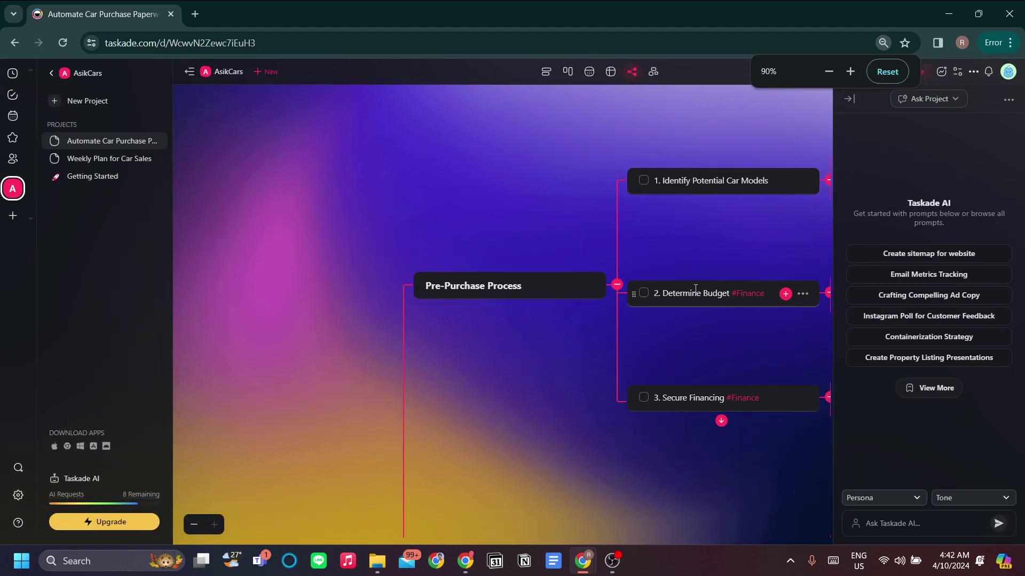
Examine the car purchase workflow's task hierarchy as an org chart
scroll(699, 224, "down", 3)
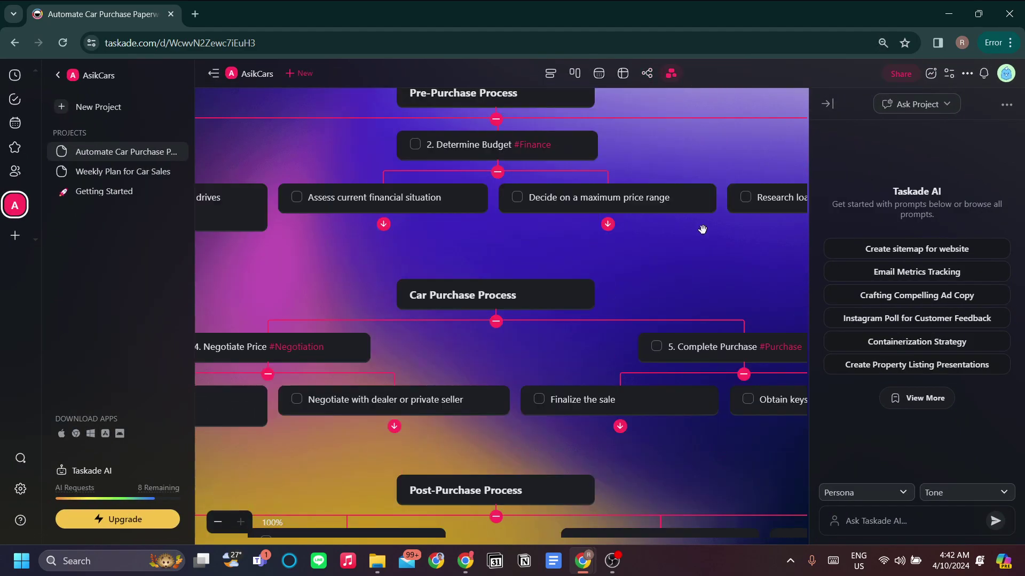
key("ctrl+minus")
key("ctrl+minus")
key("ctrl+minus")
key("ctrl+plus")
key("ctrl+plus")
key("ctrl+plus")
key("ctrl+plus")
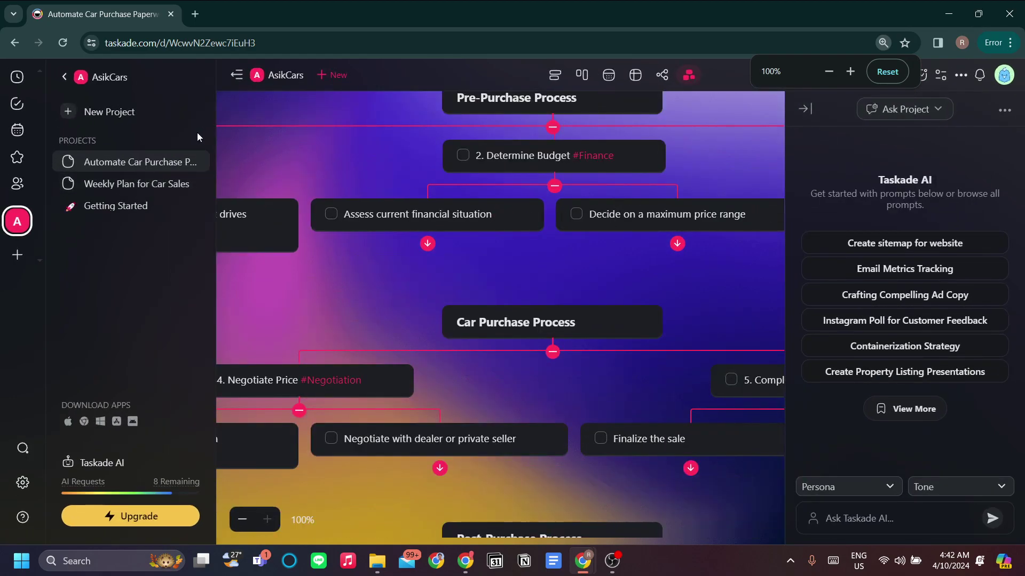
Switch to Weekly Plan for Car Sales and back to the paperwork workflow, and collapse and restore the project sidebar
left_click(106, 187)
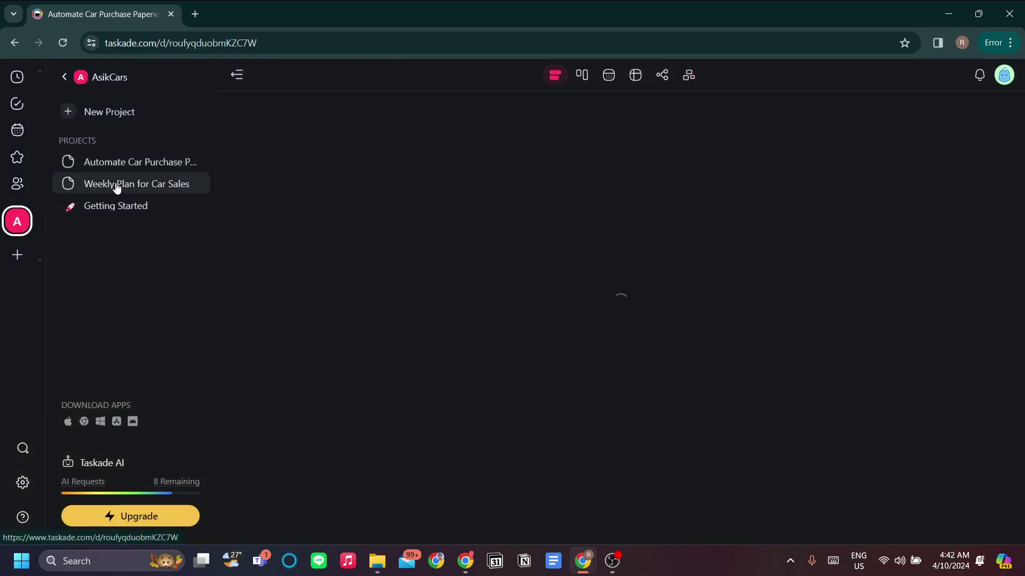
left_click(141, 169)
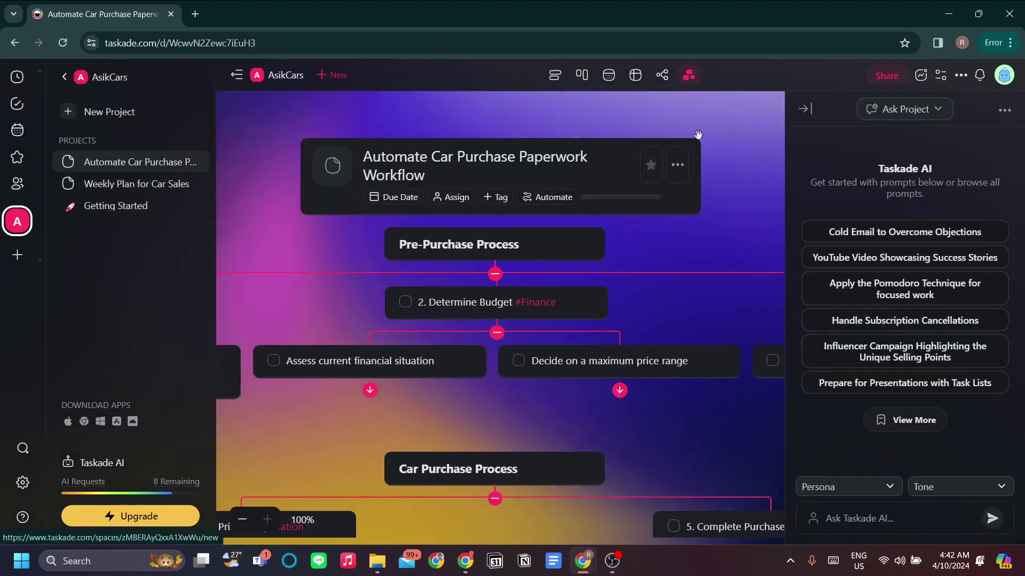
left_click(236, 75)
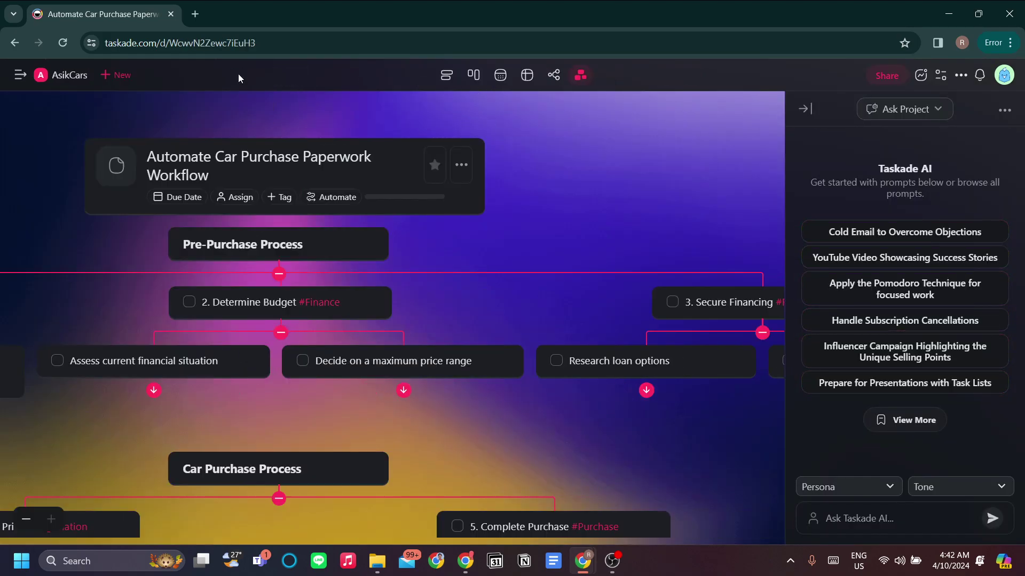
left_click(21, 75)
Show Weekly Plan for Car Sales as a list and return to Automate Car Purchase Paperwork Workflow in list view
left_click(126, 183)
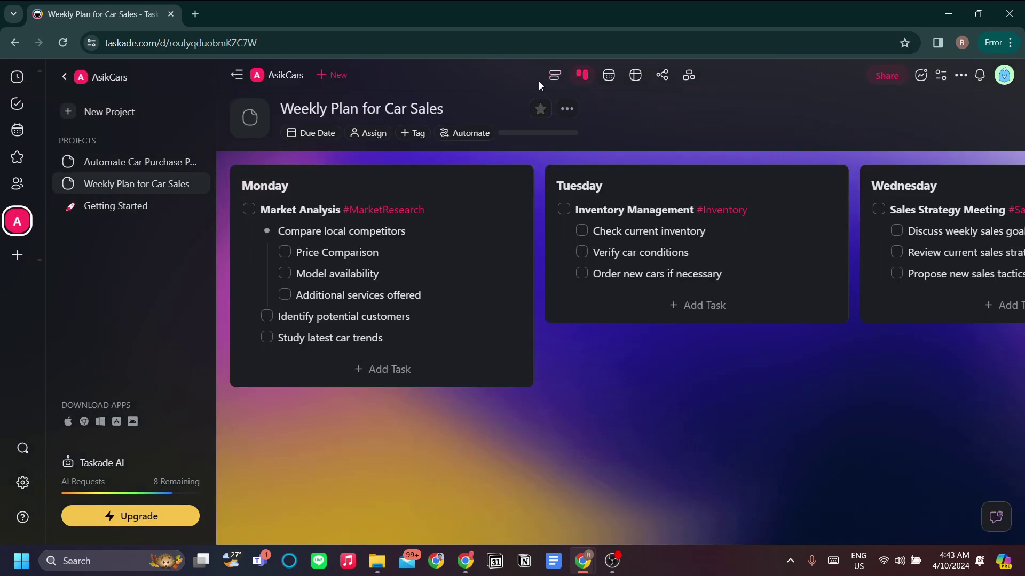
left_click(554, 75)
left_click(146, 173)
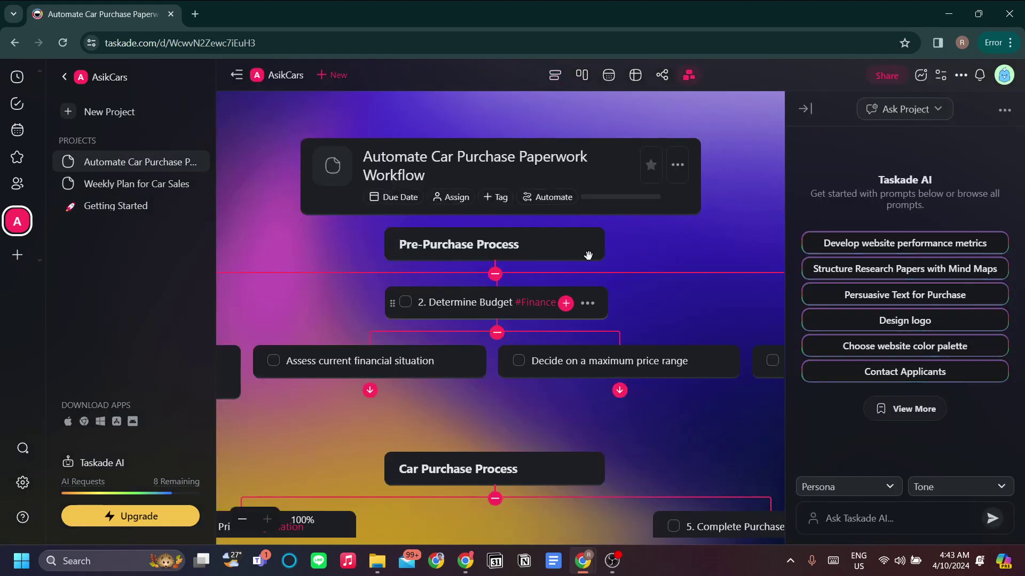
left_click(558, 75)
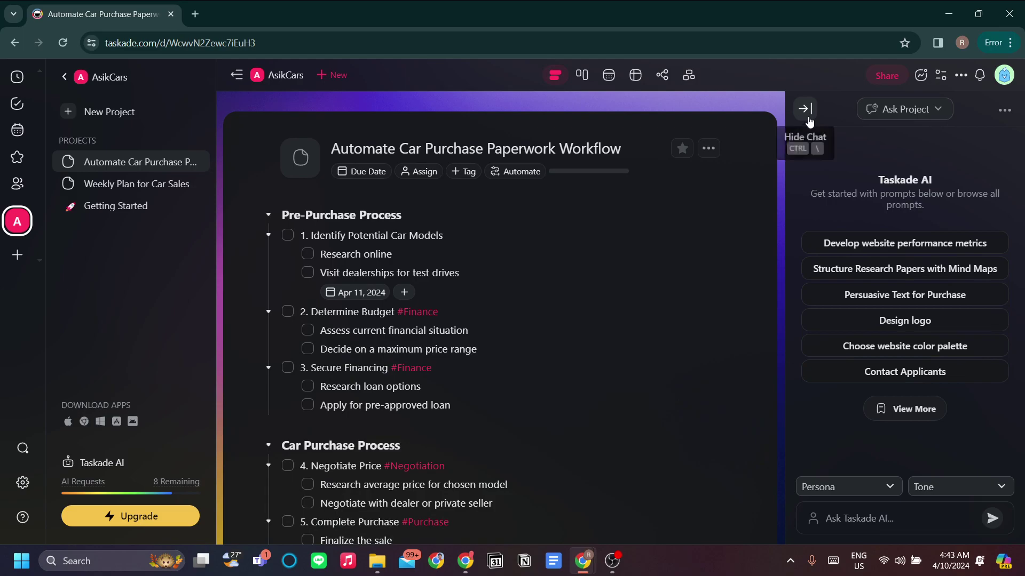
Examine the paperwork workflow's project options, including the Sort By choices, and close them
left_click(708, 149)
mouse_move(694, 242)
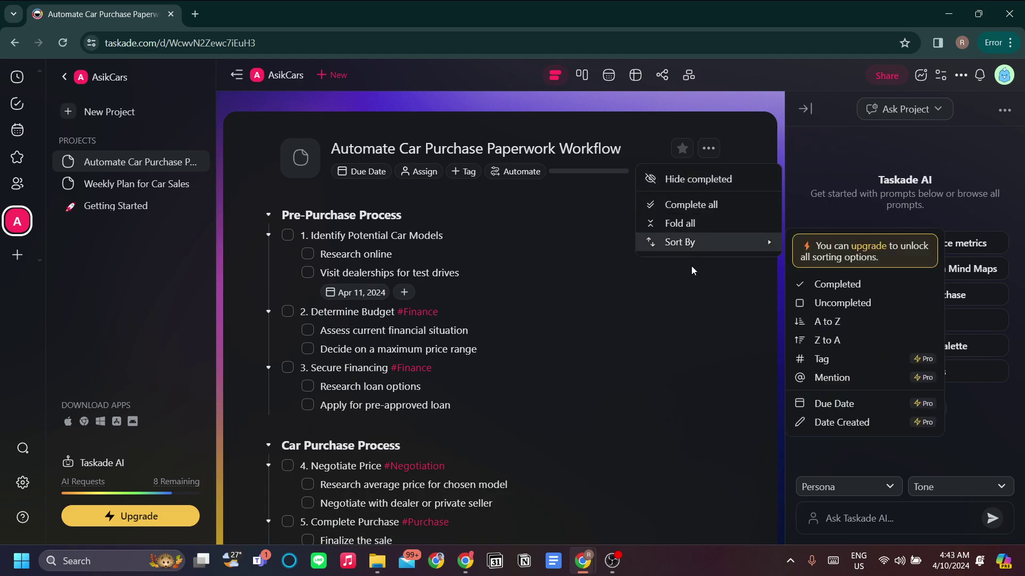
left_click(538, 184)
Create an automation for the paperwork workflow with a Task Assigned trigger and an Assign Task action
left_click(529, 170)
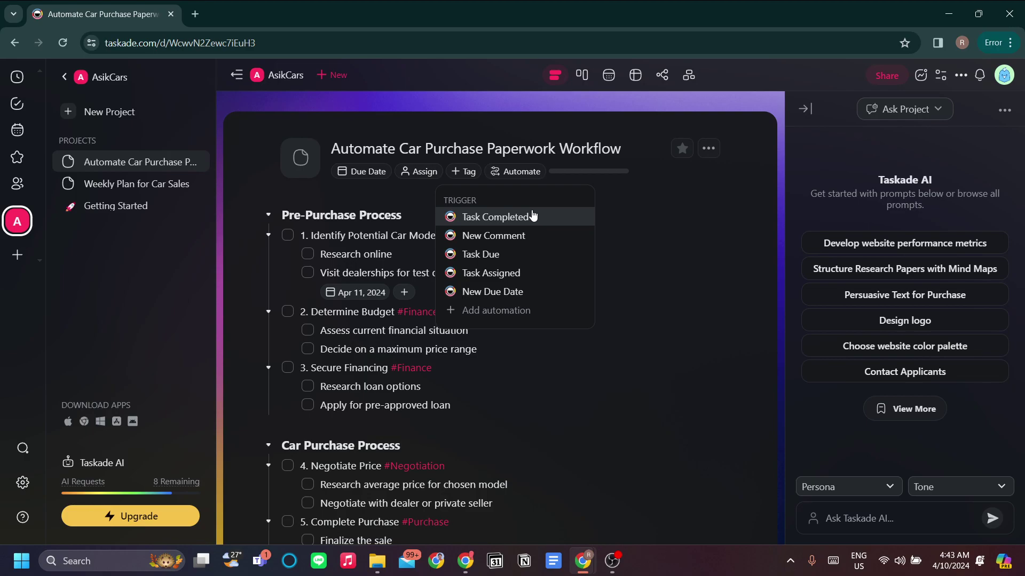
left_click(522, 274)
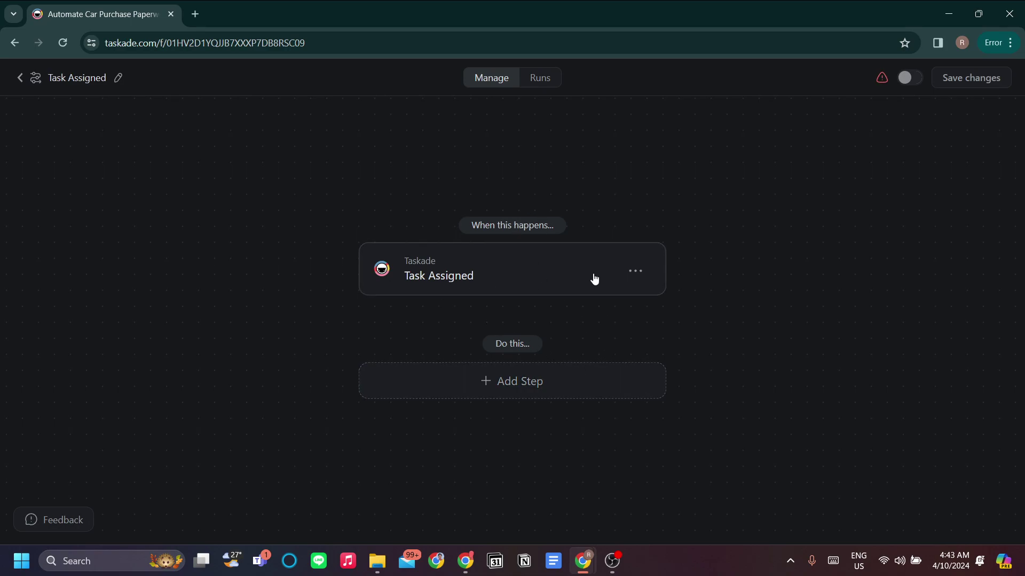
left_click(647, 280)
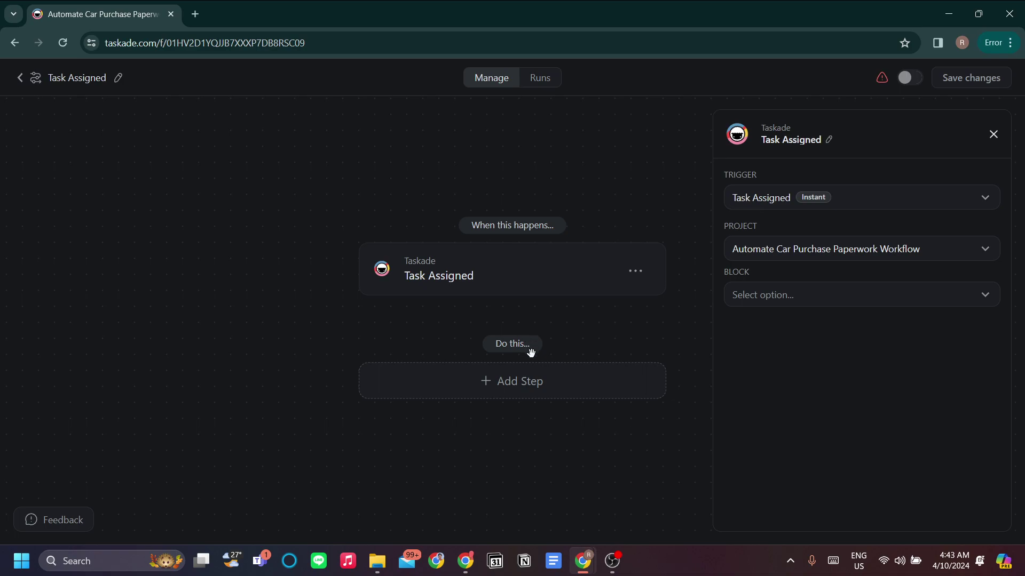
left_click(523, 387)
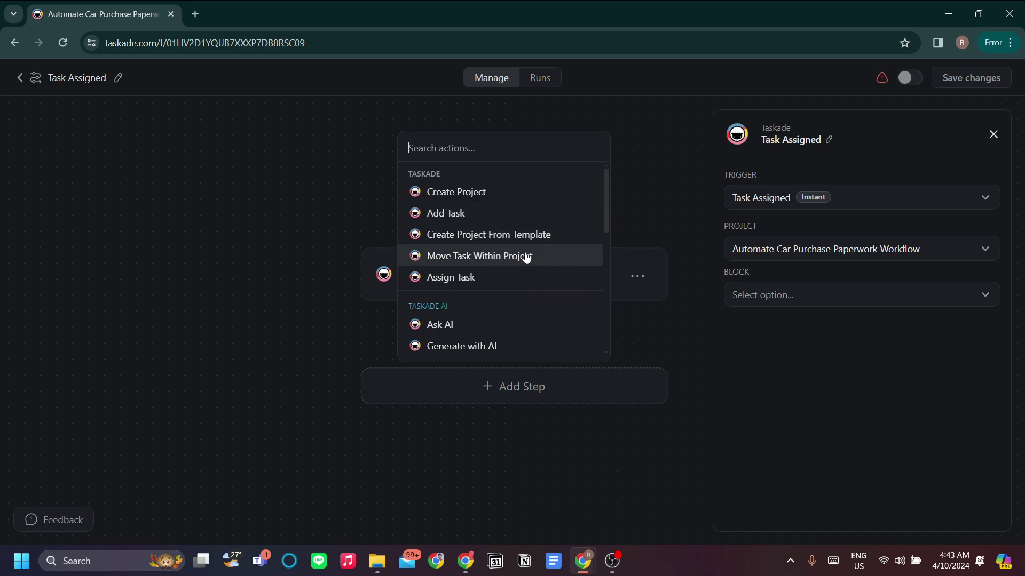
left_click(563, 278)
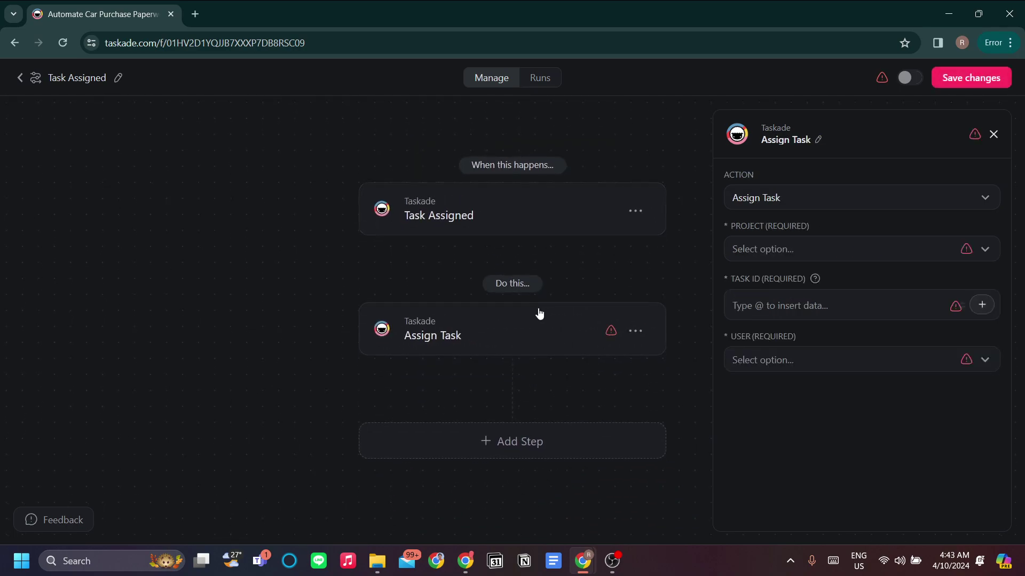
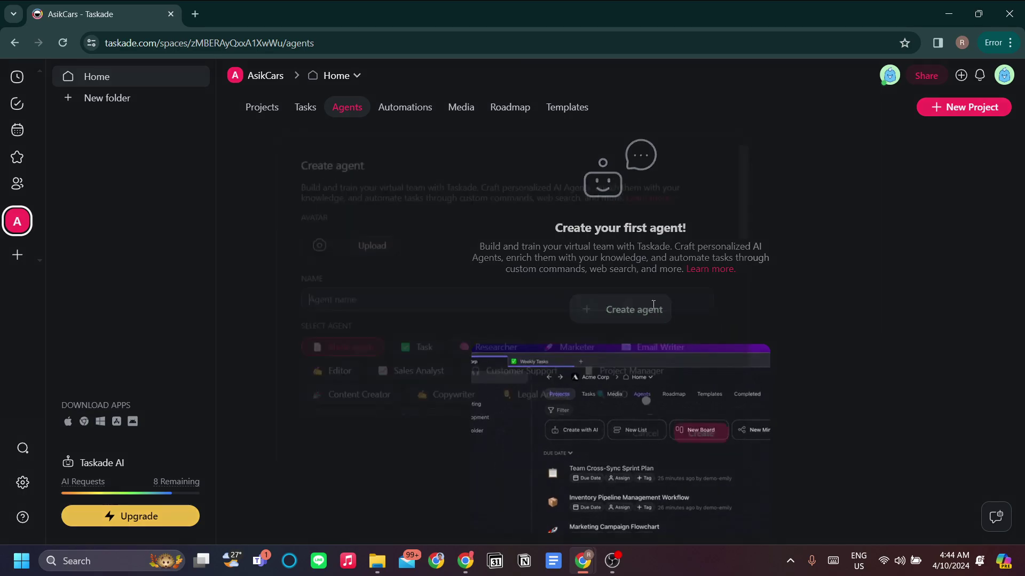
Browse the templates for a new agent and select Human Resources
scroll(662, 376, "down", 3)
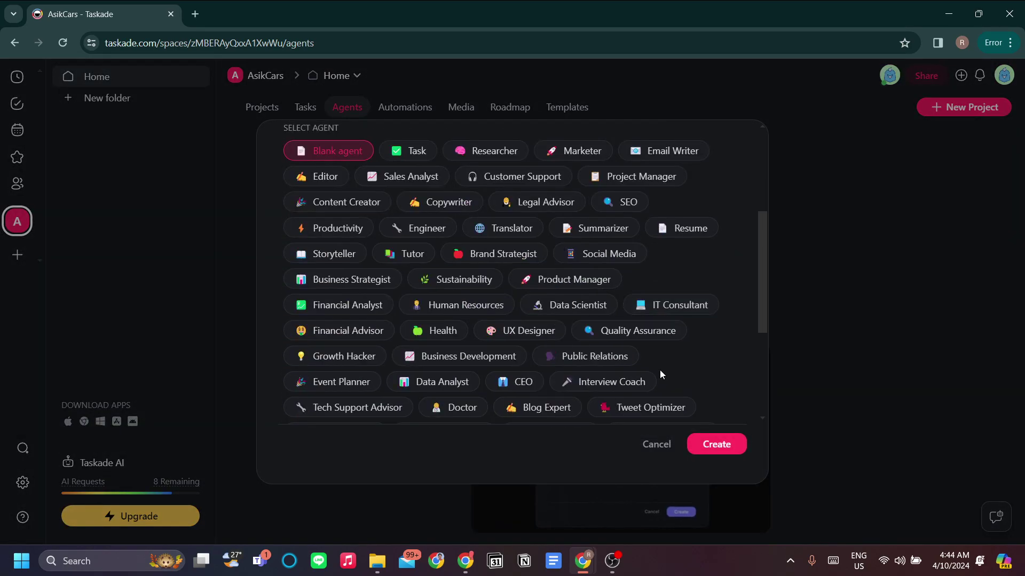
scroll(660, 370, "down", 4)
scroll(660, 346, "up", 5)
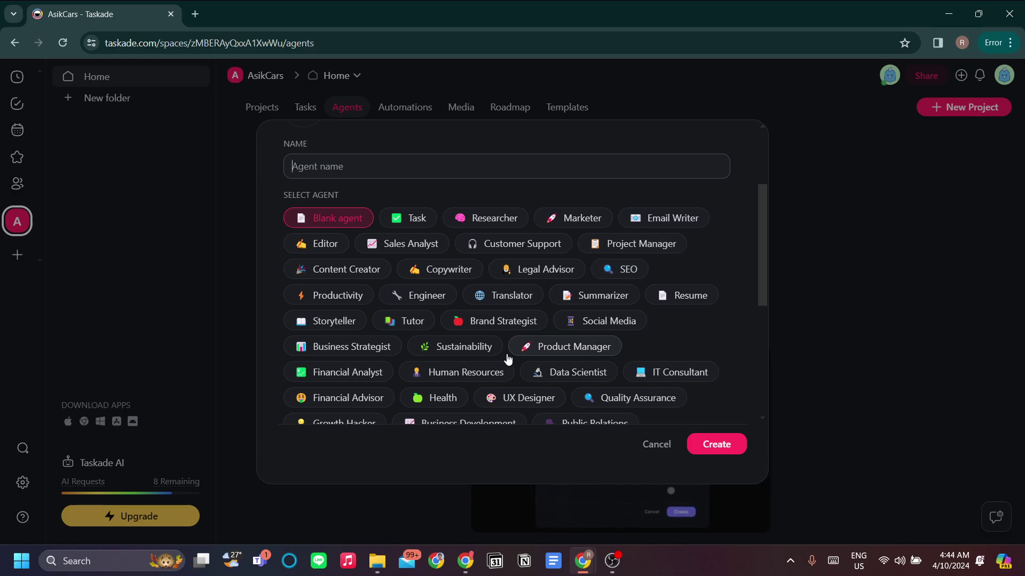
left_click(497, 373)
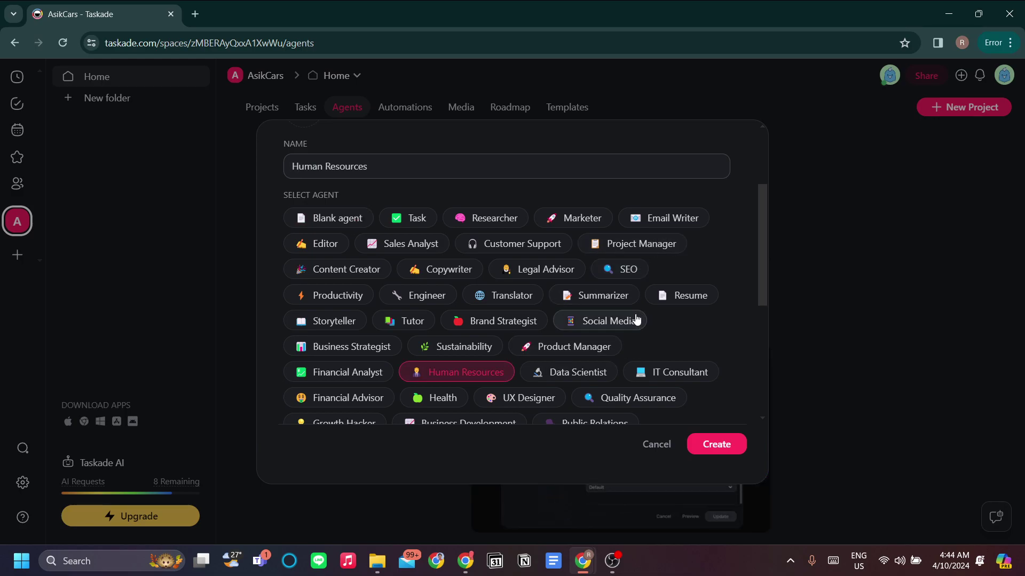
scroll(614, 326, "up", 3)
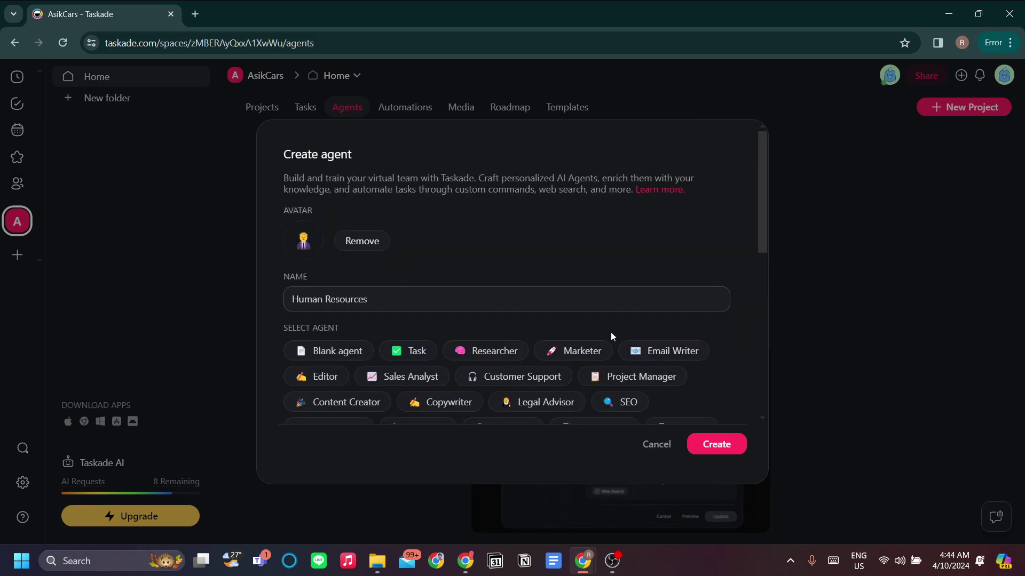
Create an agent in the AsikCars workspace from the Financial Advisor template
scroll(610, 332, "down", 5)
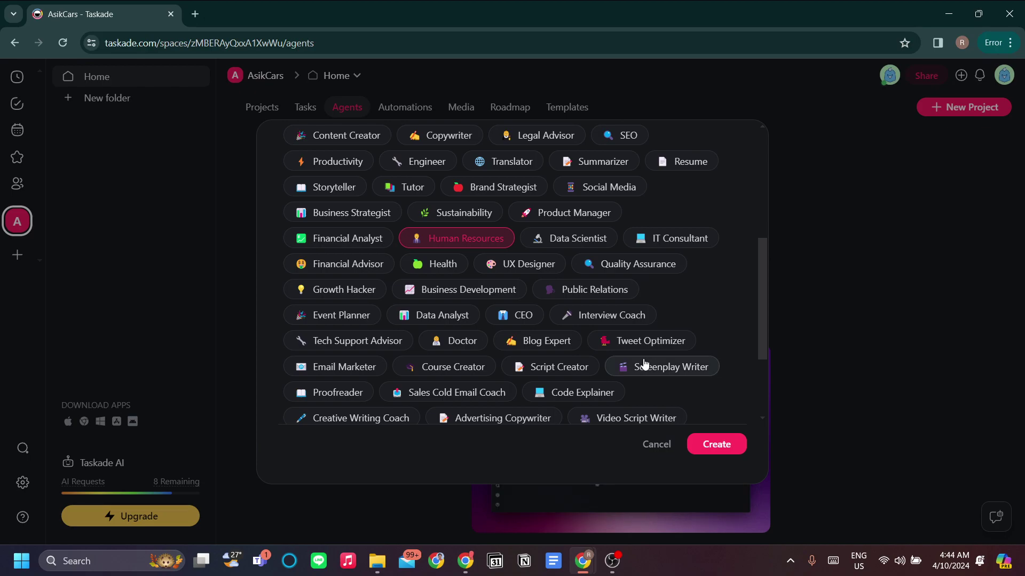
scroll(694, 363, "up", 4)
scroll(667, 352, "down", 3)
left_click(392, 331)
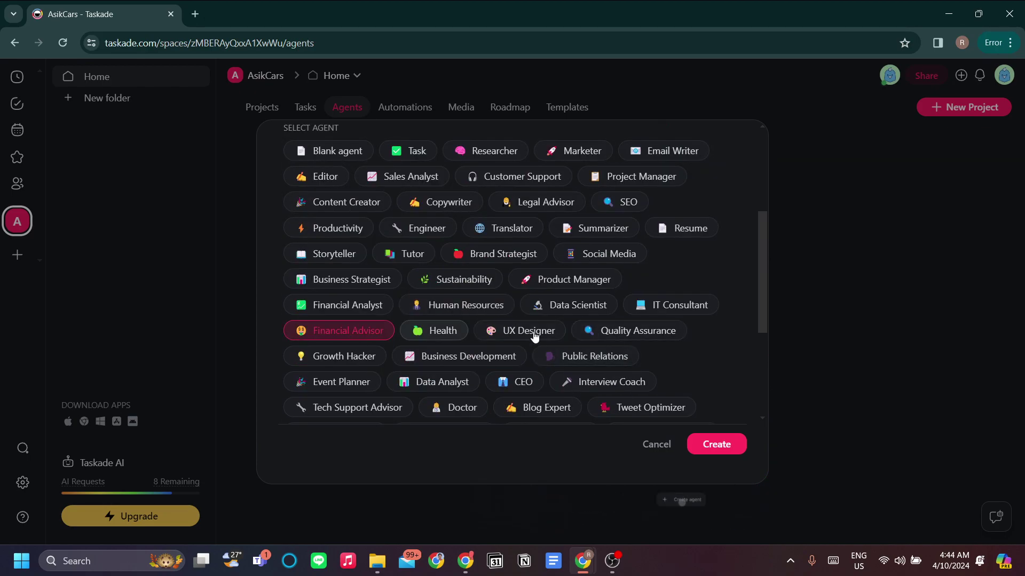
scroll(555, 347, "up", 4)
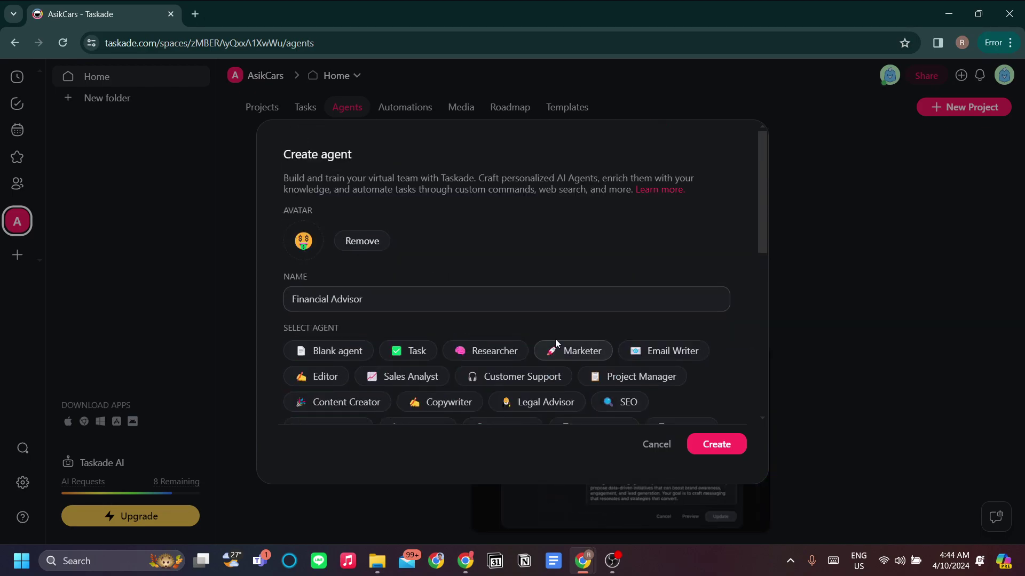
left_click(692, 447)
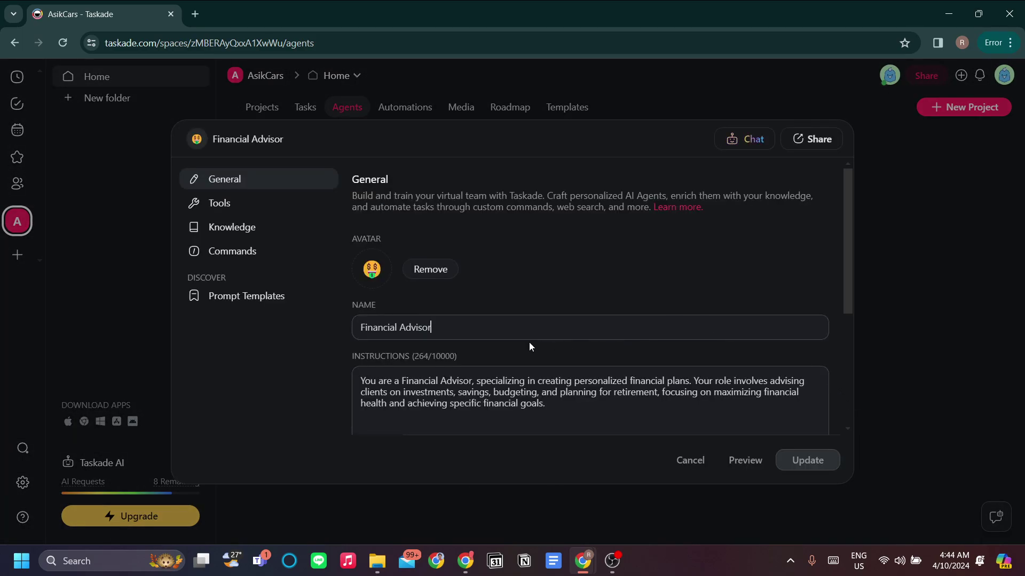
Review the Financial Advisor agent's general settings, including its avatar, name and instructions
scroll(531, 355, "down", 4)
scroll(534, 374, "up", 4)
scroll(555, 363, "down", 1)
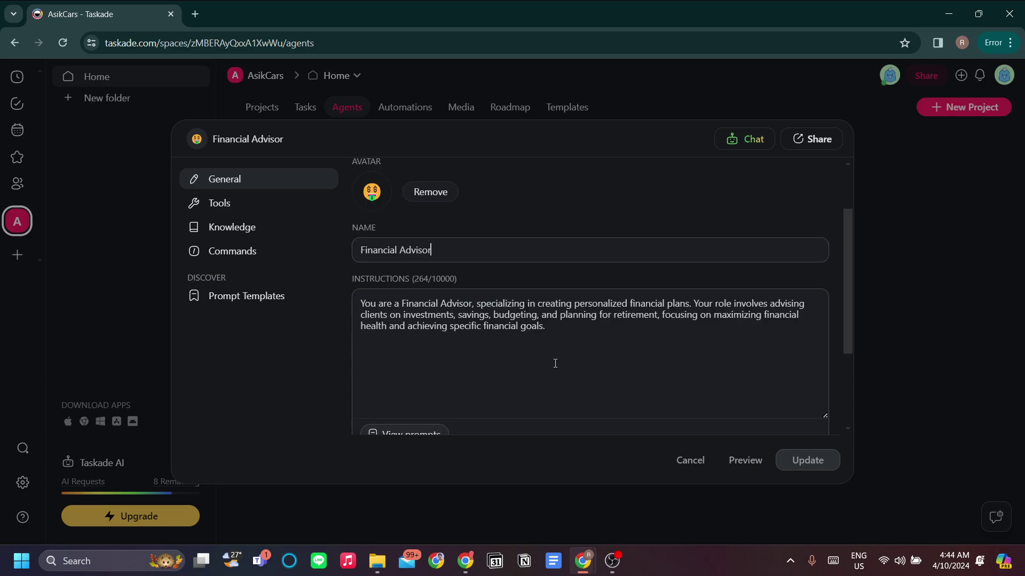
left_click_drag(689, 346, 441, 303)
left_click(531, 326)
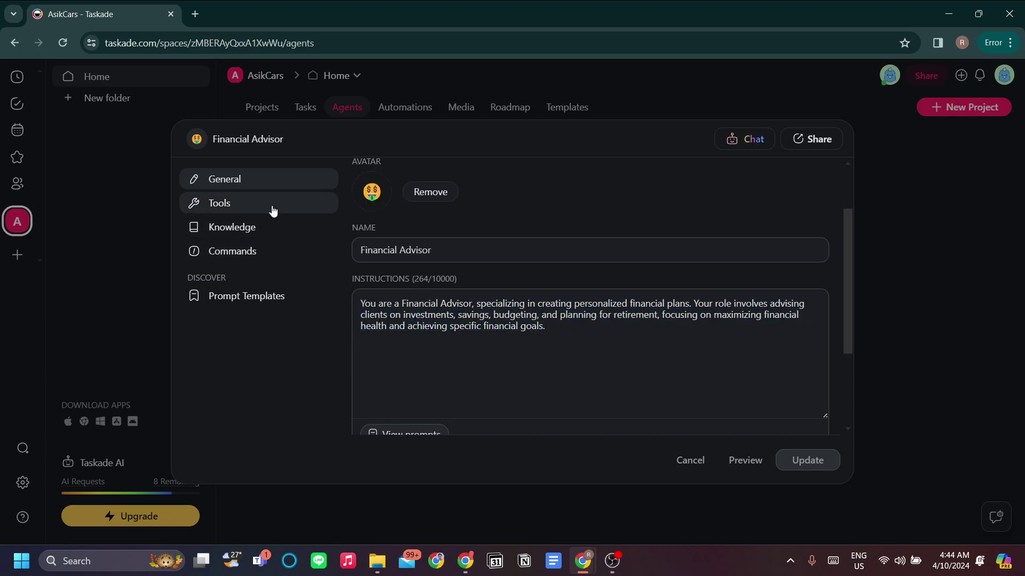
scroll(534, 331, "down", 3)
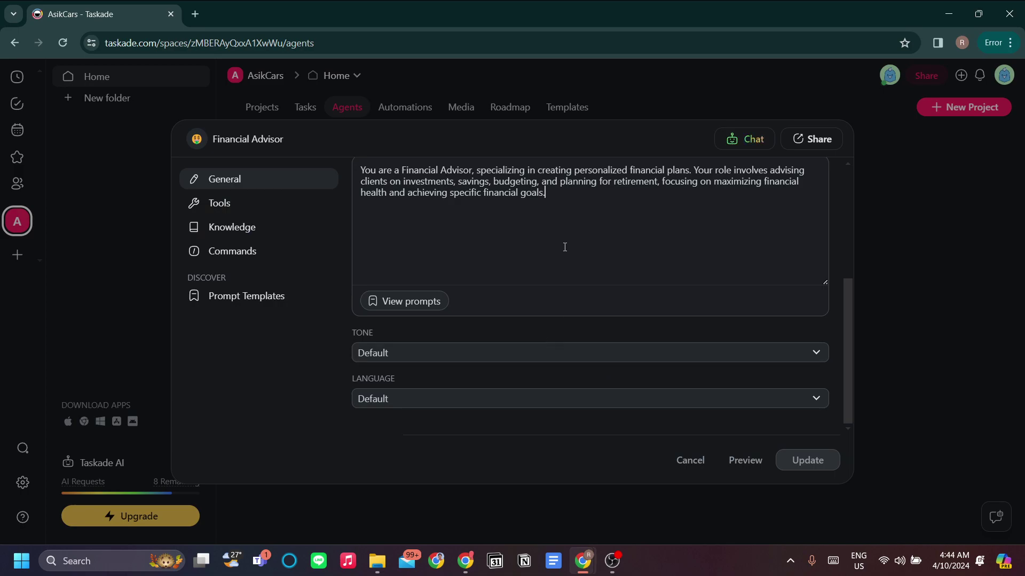
left_click_drag(564, 247, 339, 159)
left_click(510, 321)
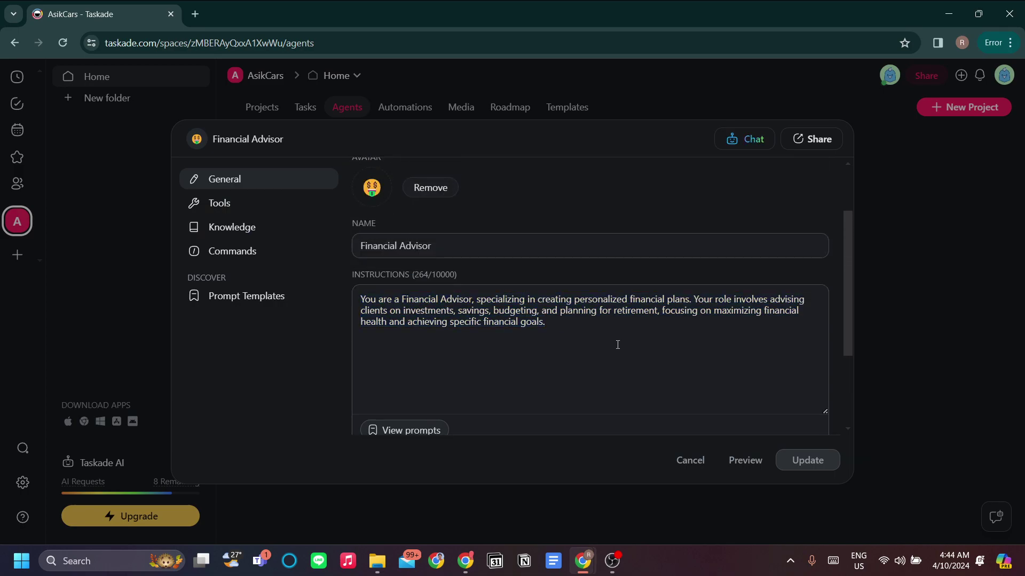
scroll(618, 345, "down", 2)
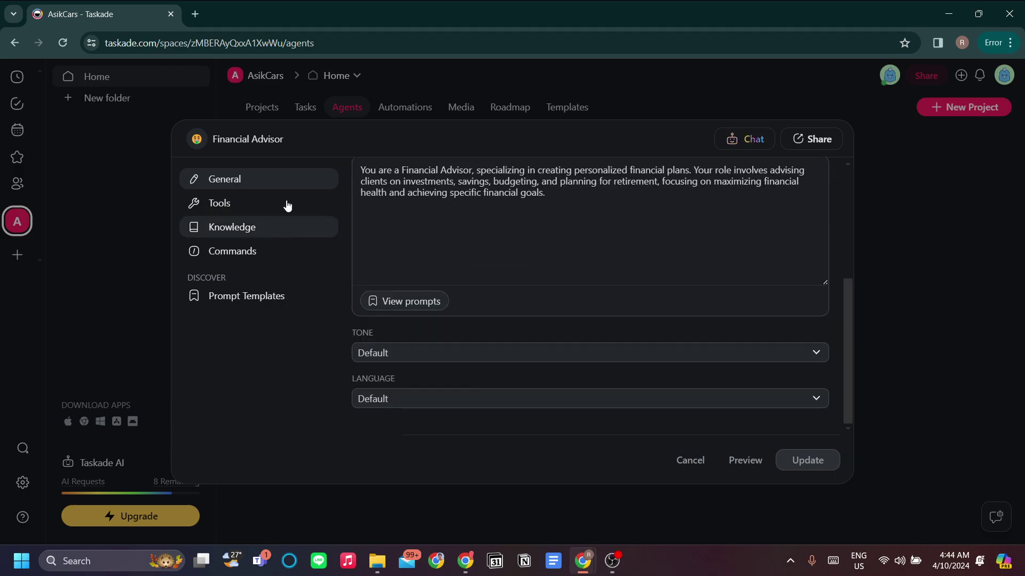
Examine the tone and language choices available for the Financial Advisor agent
left_click(501, 354)
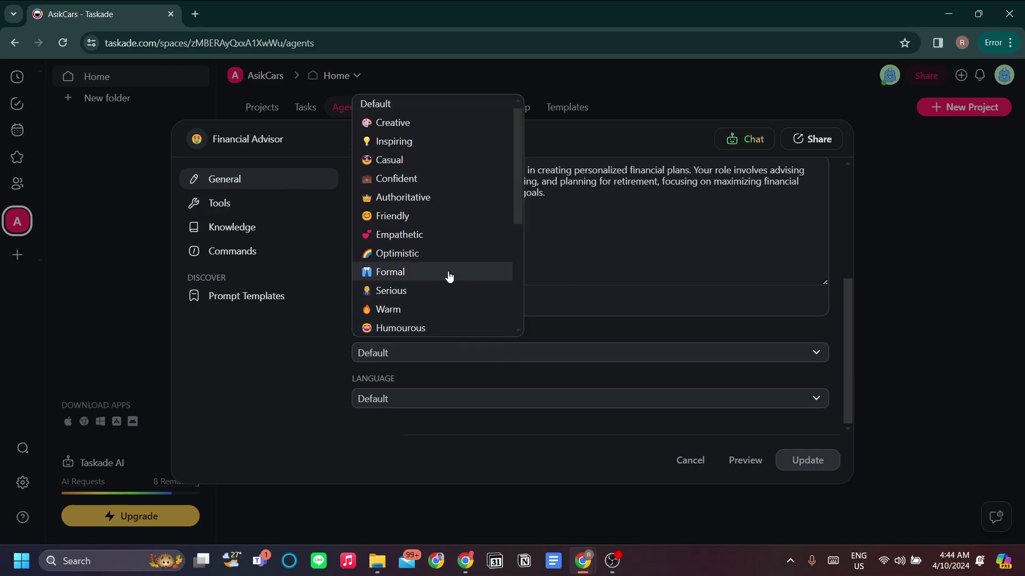
scroll(473, 285, "down", 5)
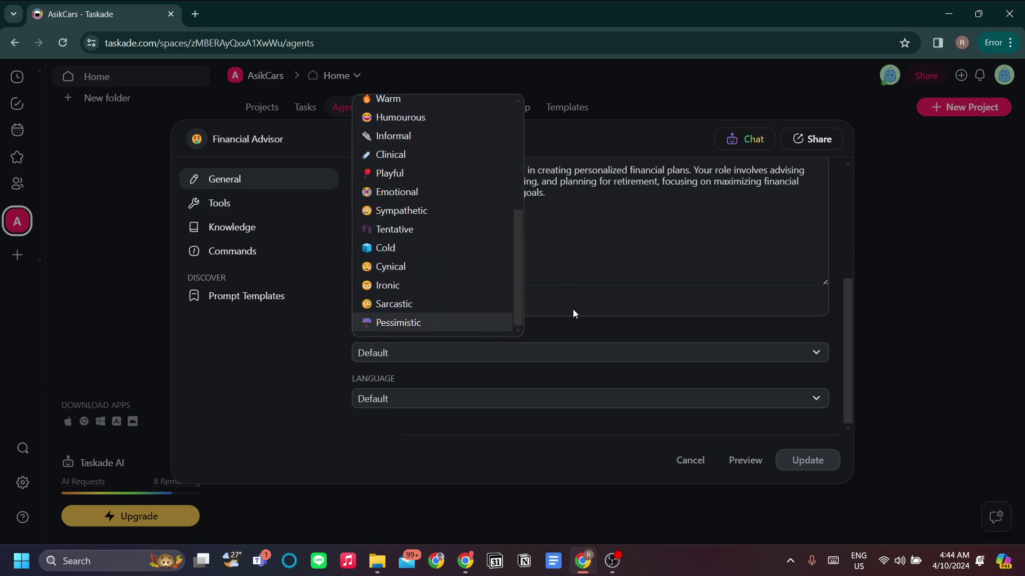
left_click(613, 316)
left_click(480, 397)
scroll(438, 311, "down", 5)
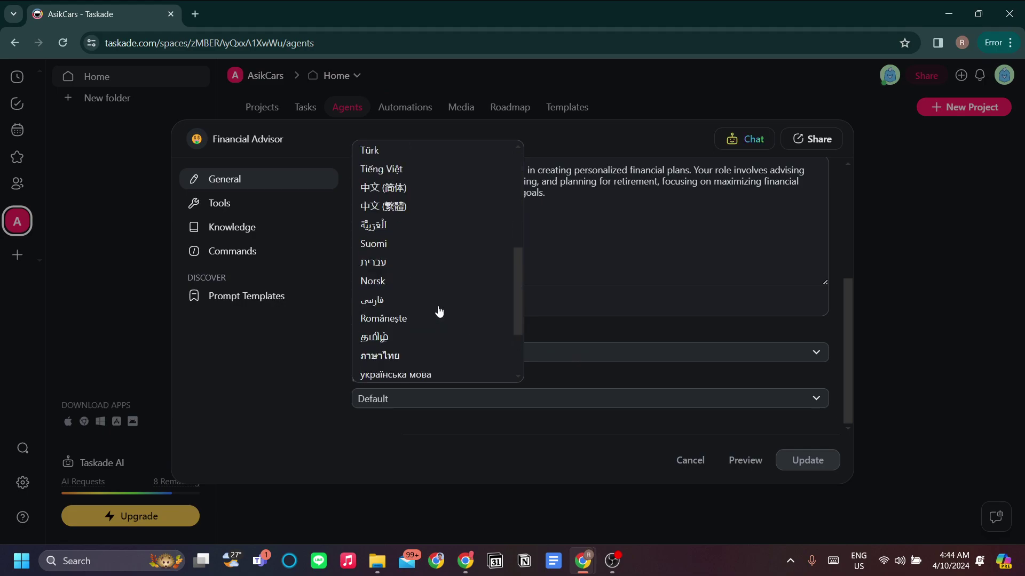
left_click(583, 306)
Review the agent's tools, and enable knowledge for the Financial Advisor agent
left_click(219, 203)
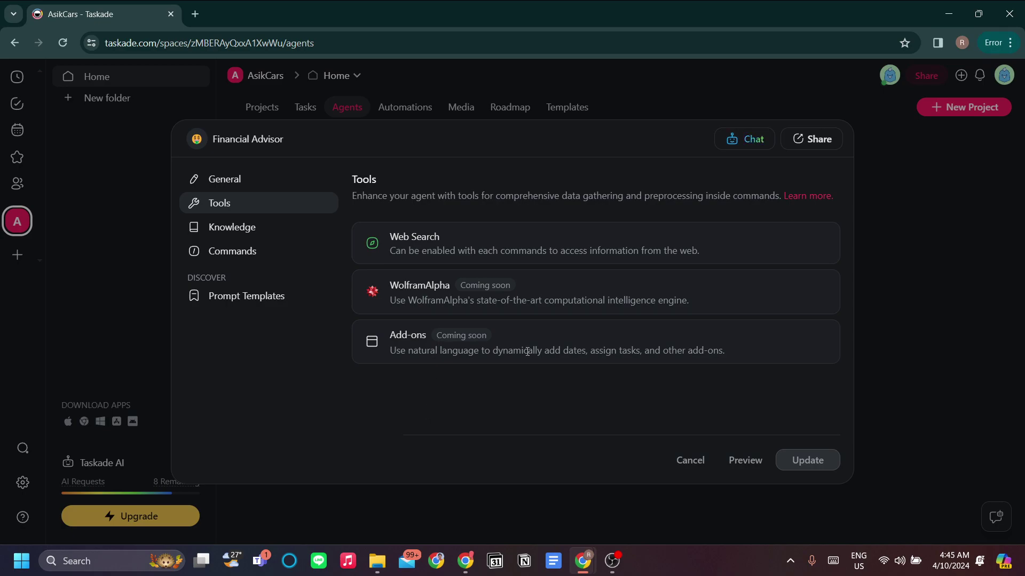
left_click(284, 233)
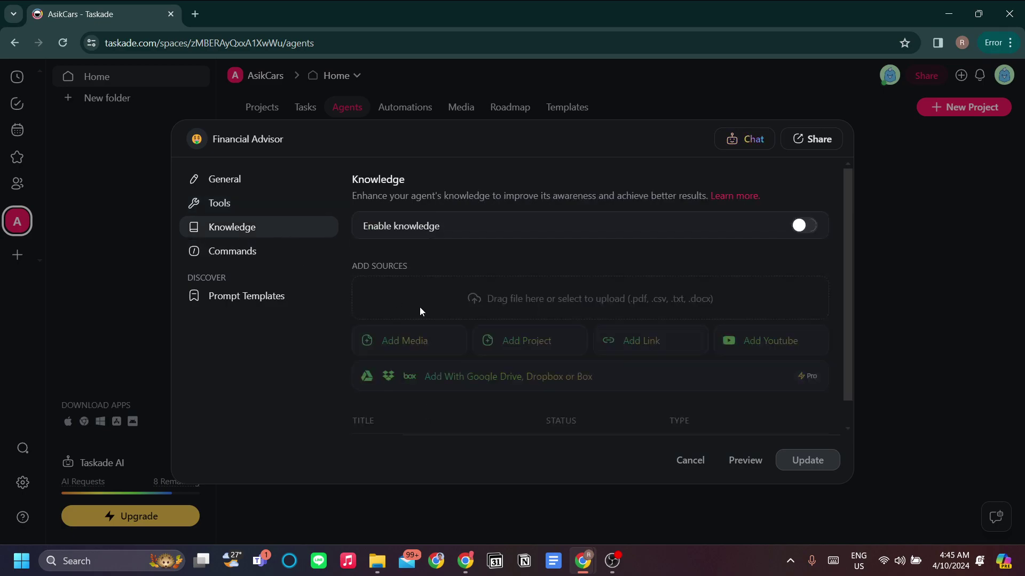
scroll(672, 298, "down", 1)
scroll(763, 248, "up", 1)
left_click(804, 228)
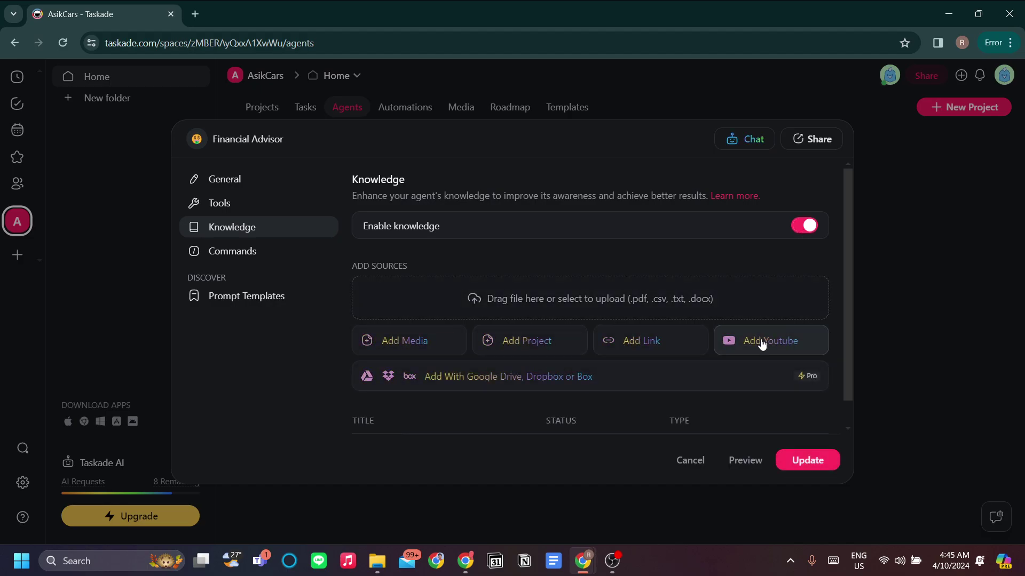
scroll(620, 278, "down", 1)
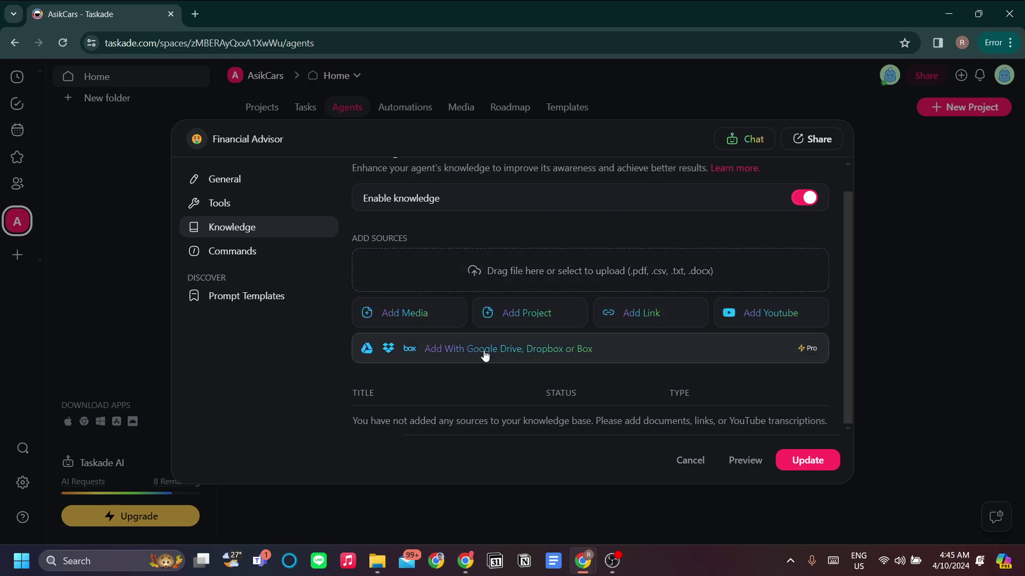
Review the Financial Advisor agent's commands and save the agent's updated settings
left_click(228, 252)
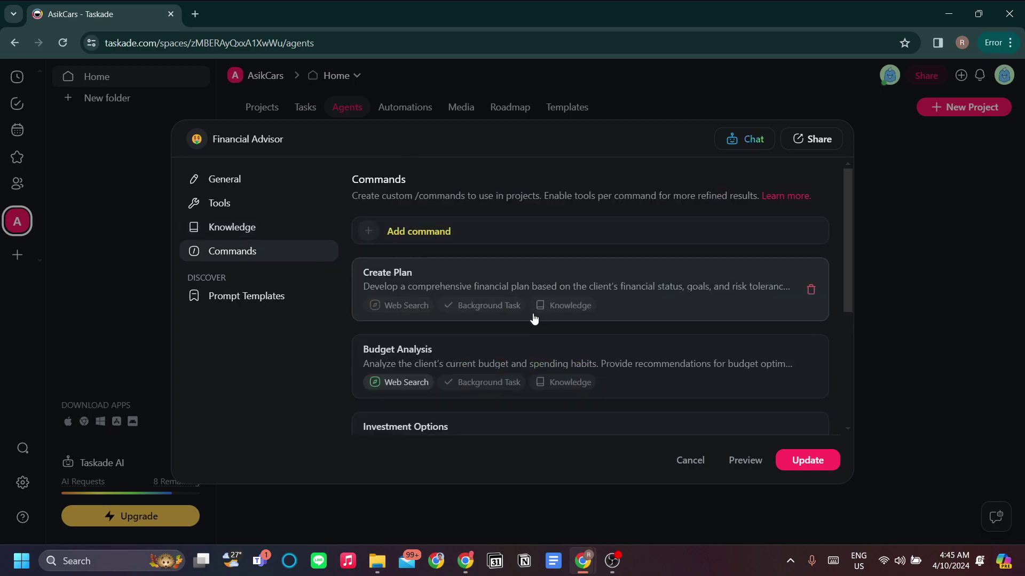
scroll(668, 354, "down", 4)
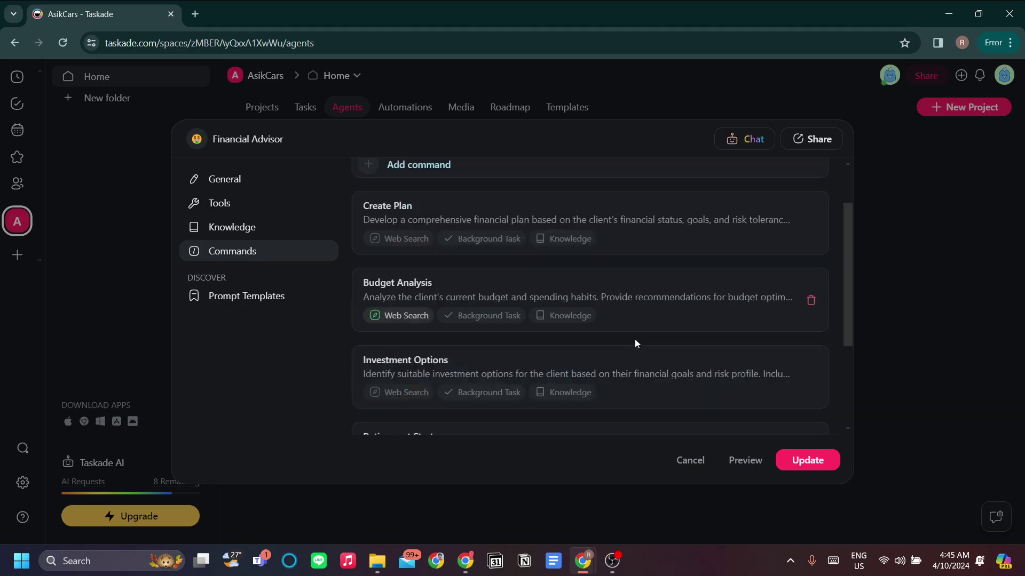
scroll(670, 395, "up", 4)
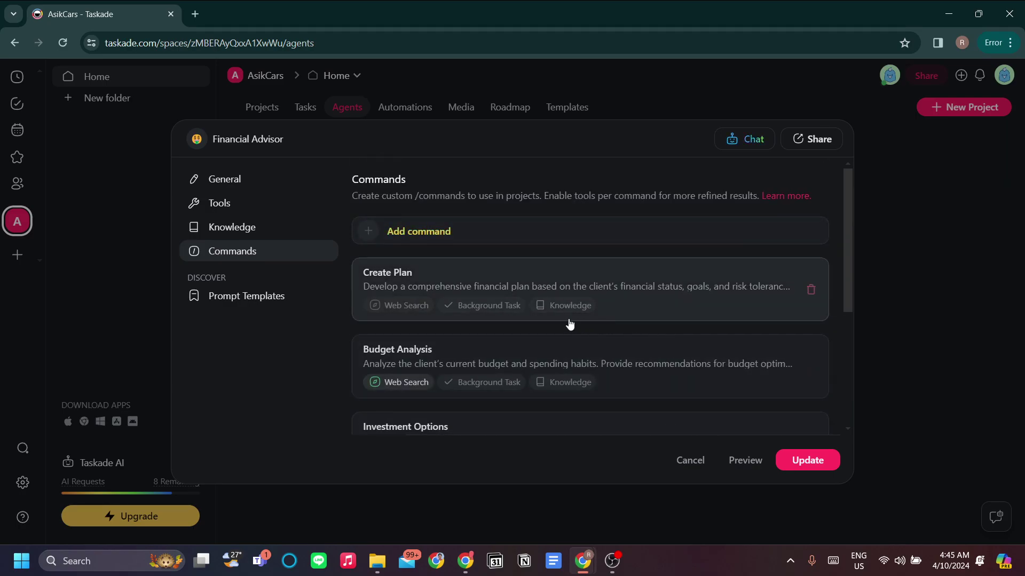
scroll(524, 324, "down", 4)
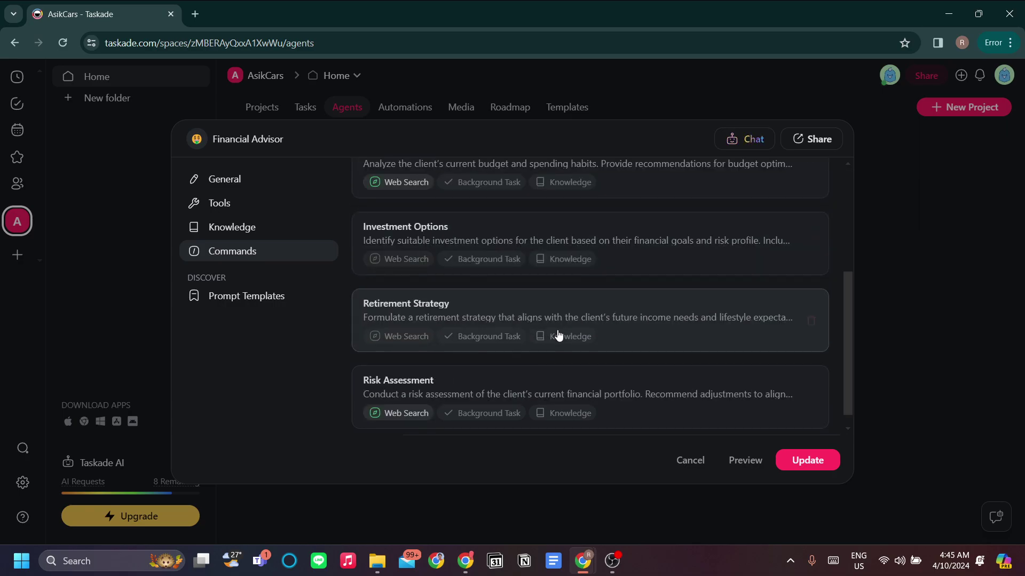
left_click(235, 179)
left_click(795, 462)
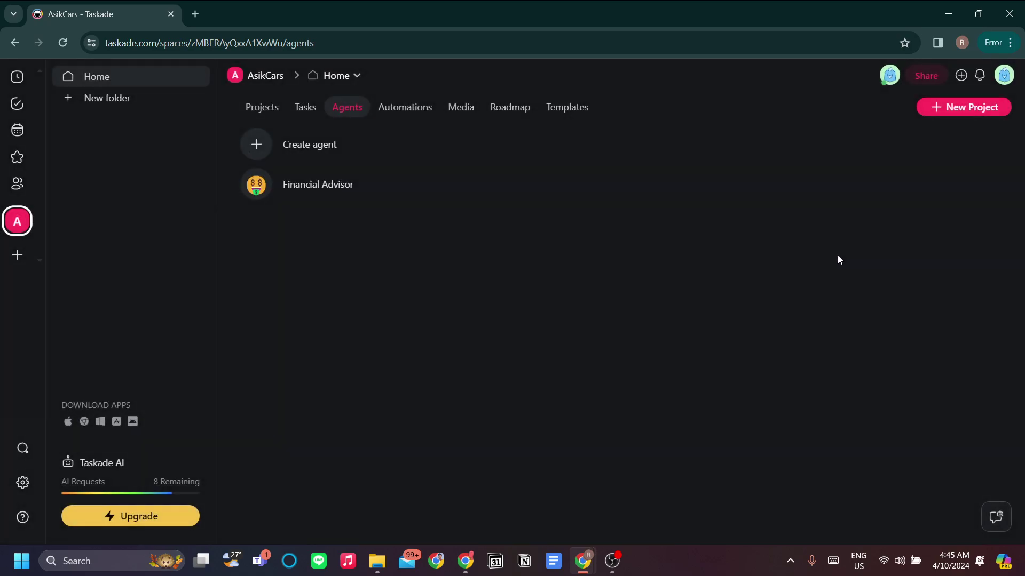
View the AsikCars workspace roadmap around the current week
left_click(530, 119)
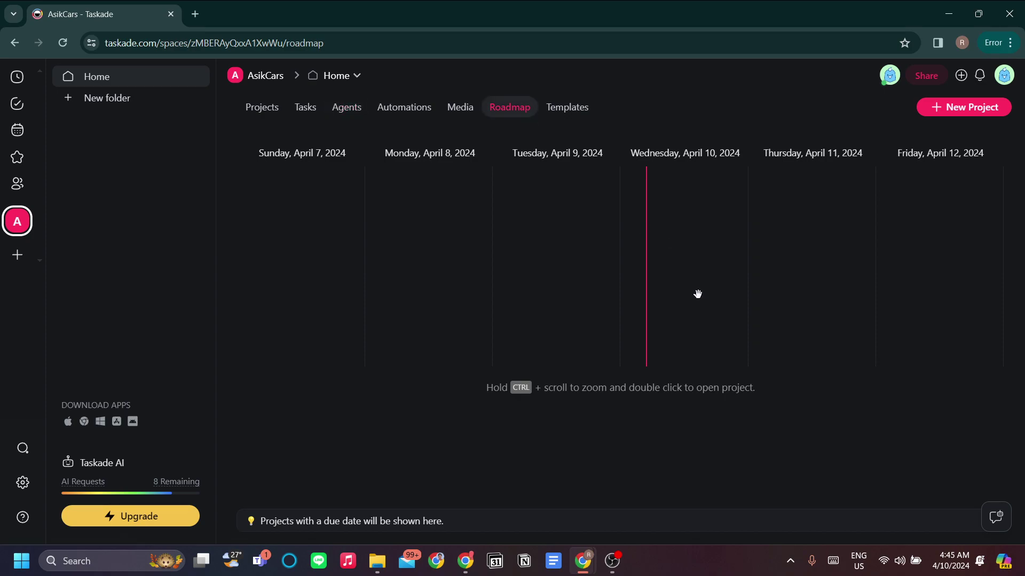
left_click_drag(730, 271, 749, 257)
left_click_drag(677, 256, 416, 251)
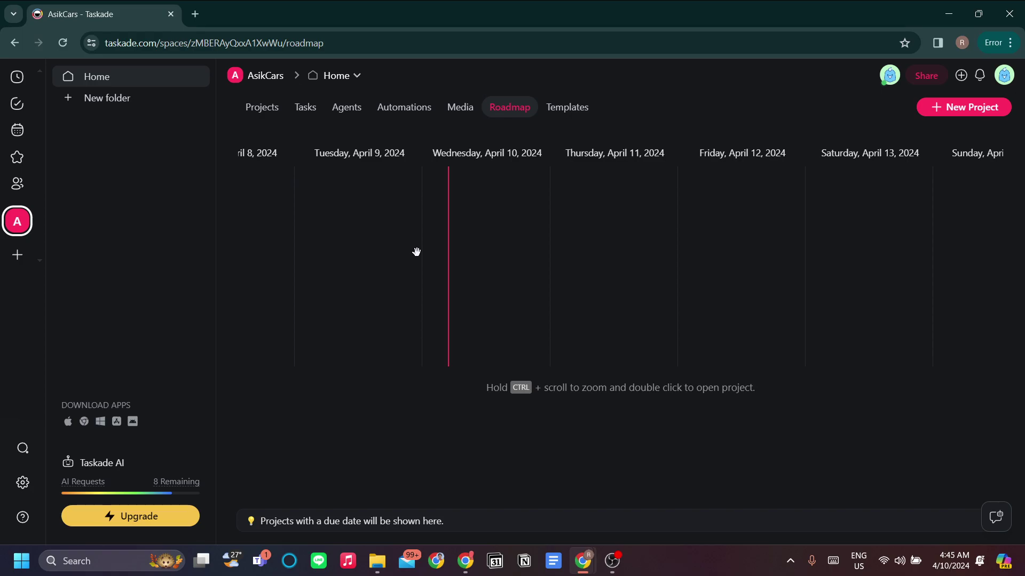
Set the due date of the Automate Car Purchase Paperwork Workflow project to April 20, 2024
left_click(261, 109)
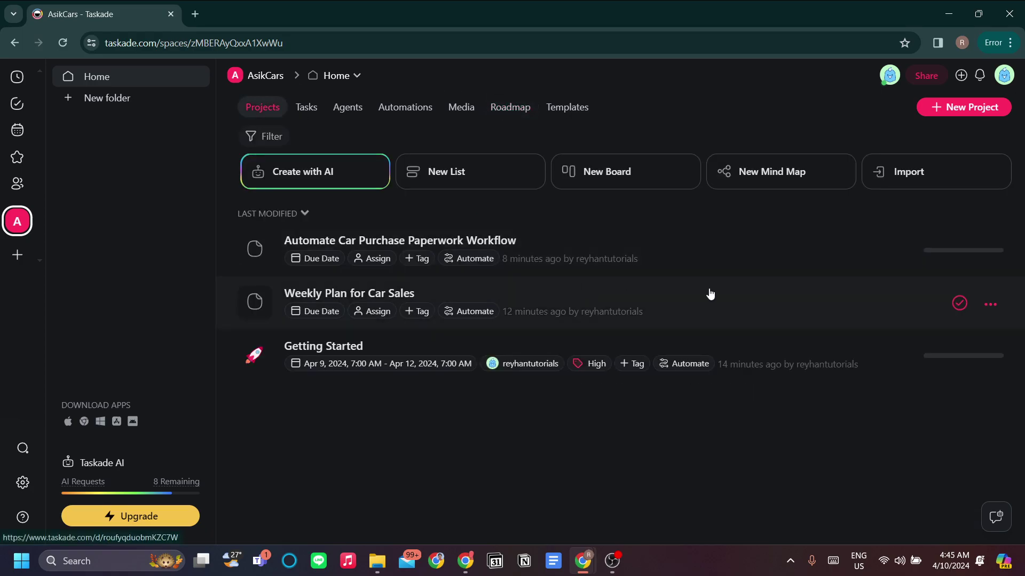
left_click(315, 258)
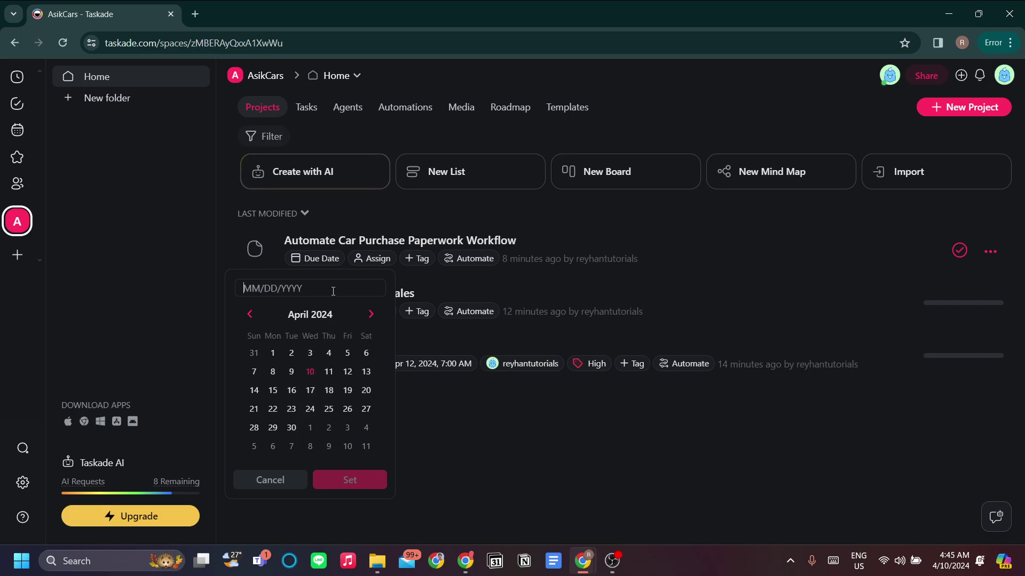
left_click(349, 392)
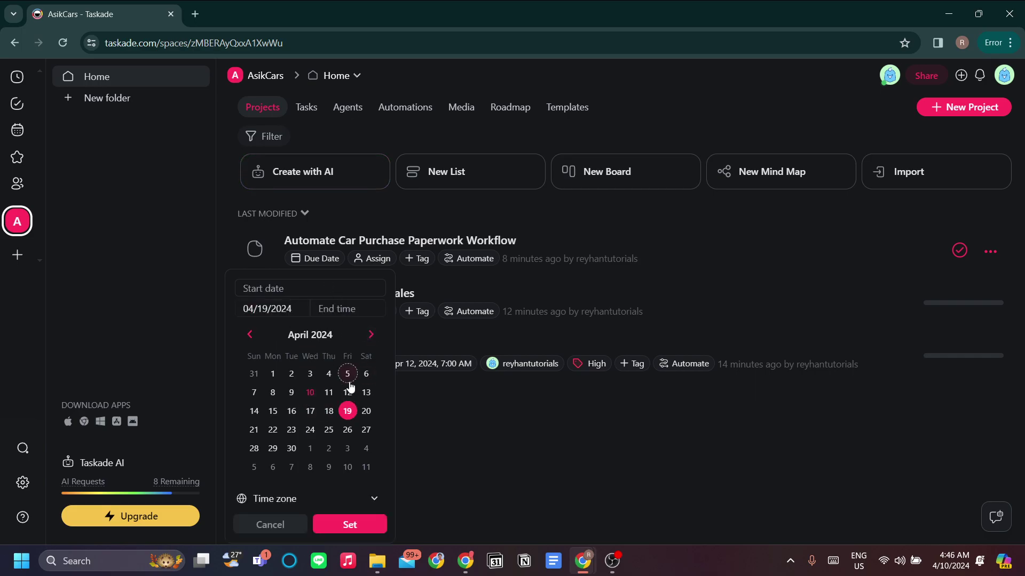
left_click(310, 392)
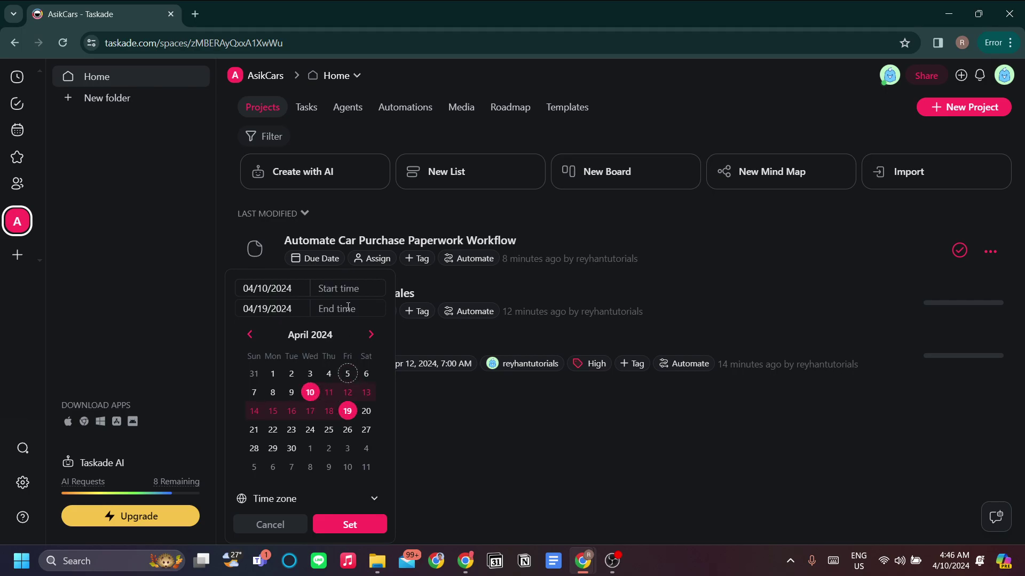
left_click(348, 308)
left_click(347, 411)
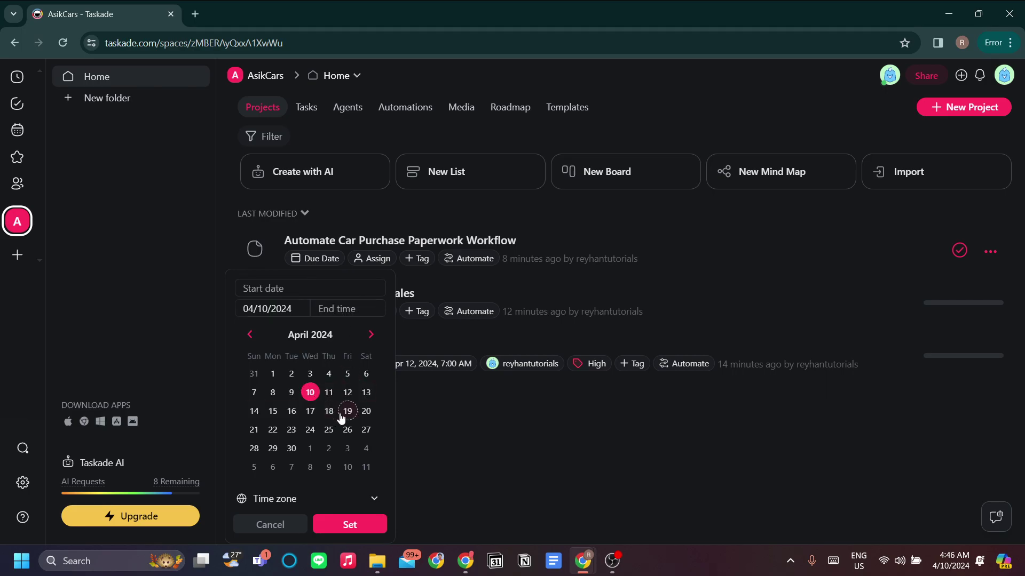
left_click(313, 395)
left_click(366, 411)
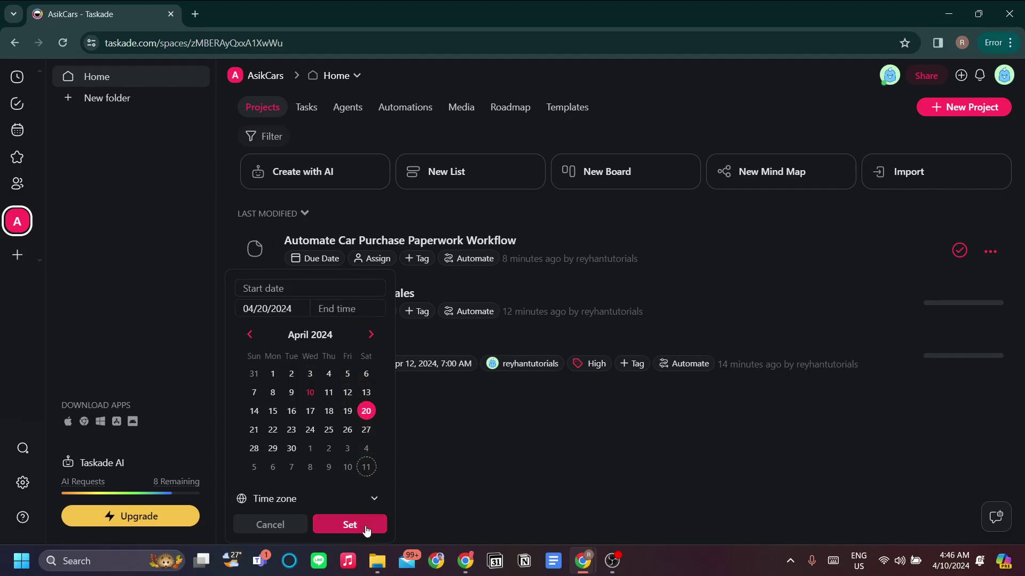
left_click(349, 526)
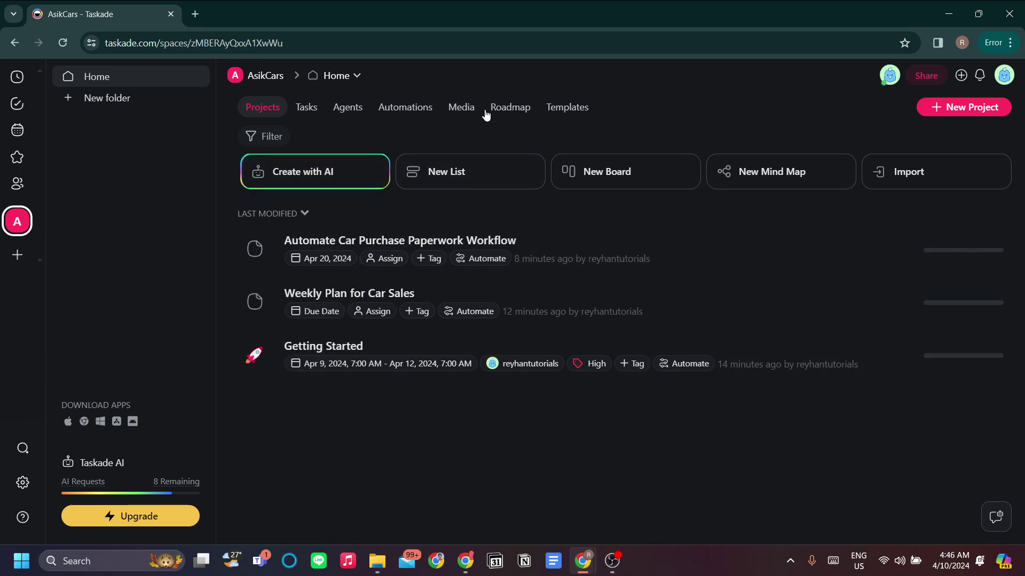
Check the roadmap timeline for the paperwork workflow project, and return to the project list
left_click(505, 108)
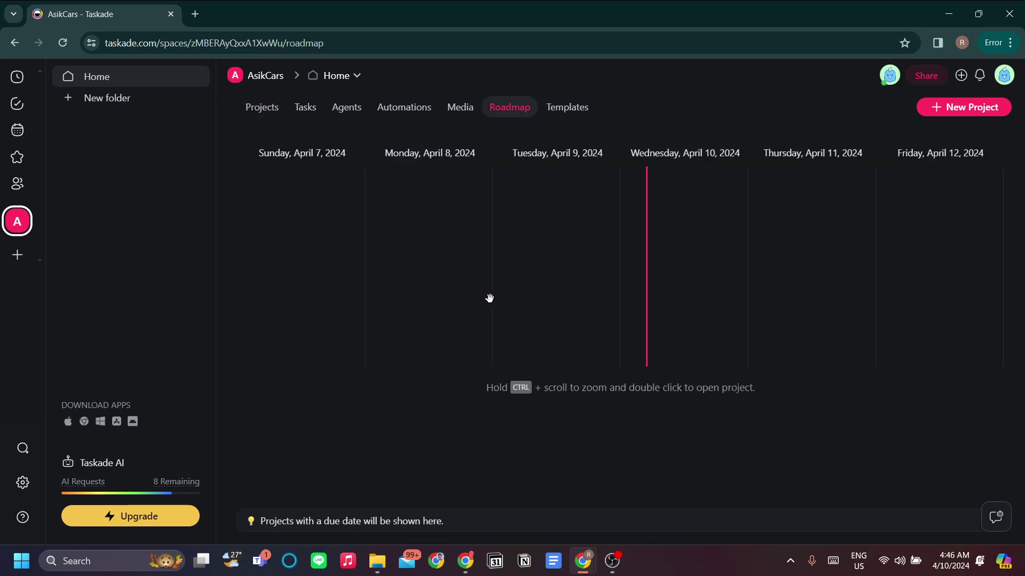
left_click_drag(489, 298, 435, 327)
left_click_drag(696, 314, 618, 248)
key("alt+Left")
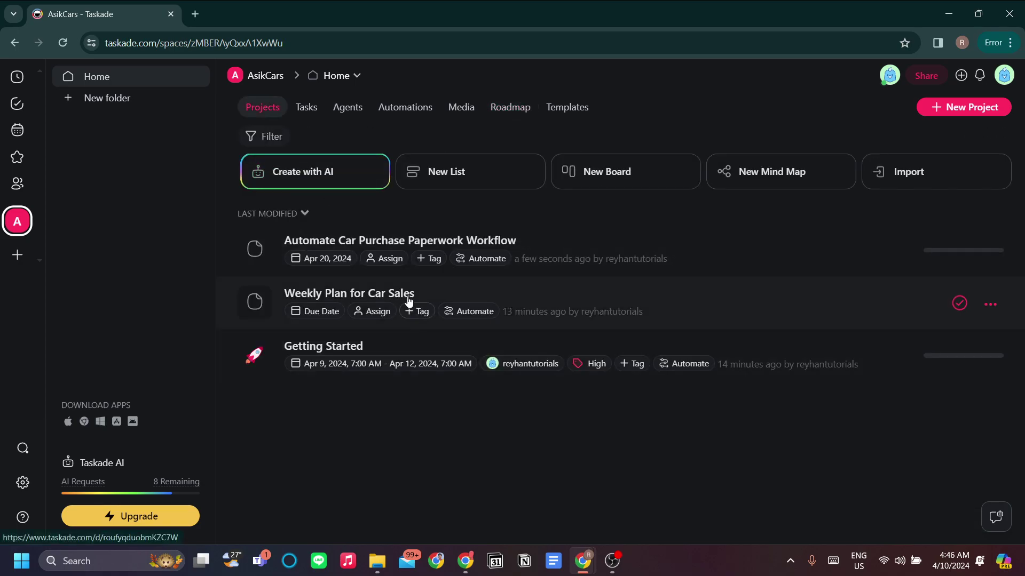
Add April 10, 2024 as the paperwork workflow project's start date, keeping April 20, 2024 as its end date
left_click(325, 259)
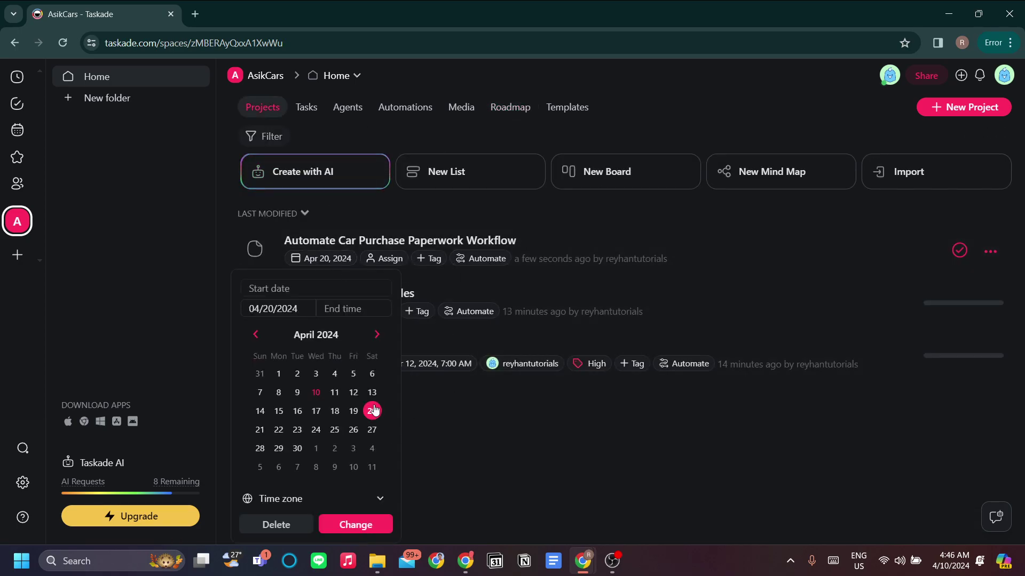
left_click(319, 292)
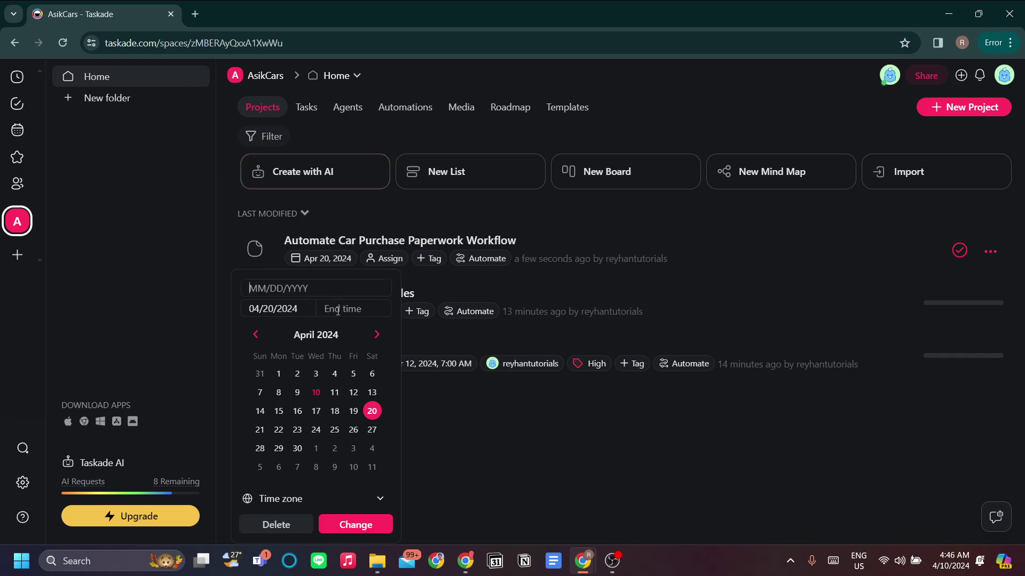
type("04/")
key("BackSpace")
key("BackSpace")
key("BackSpace")
left_click(315, 393)
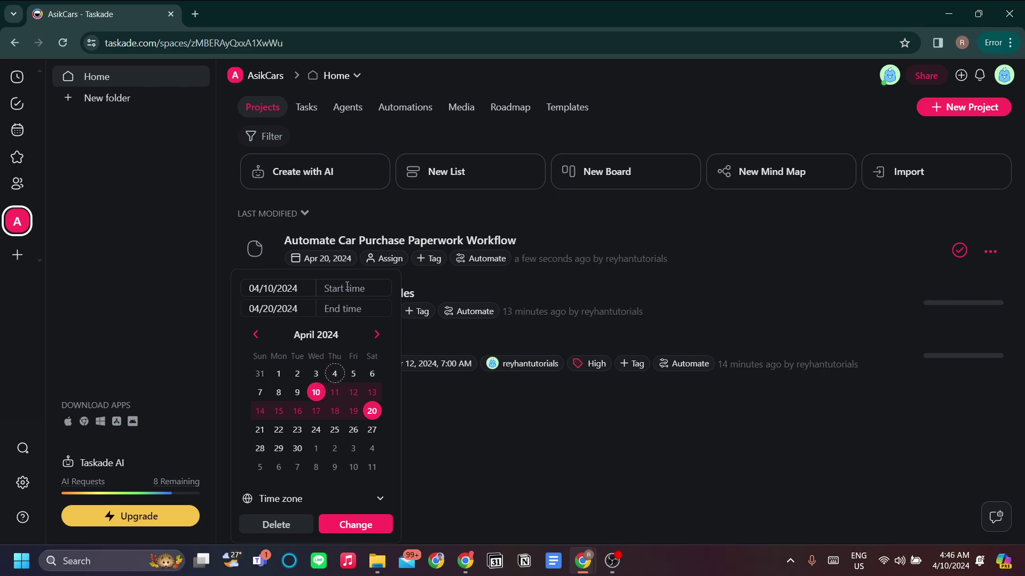
left_click(372, 411)
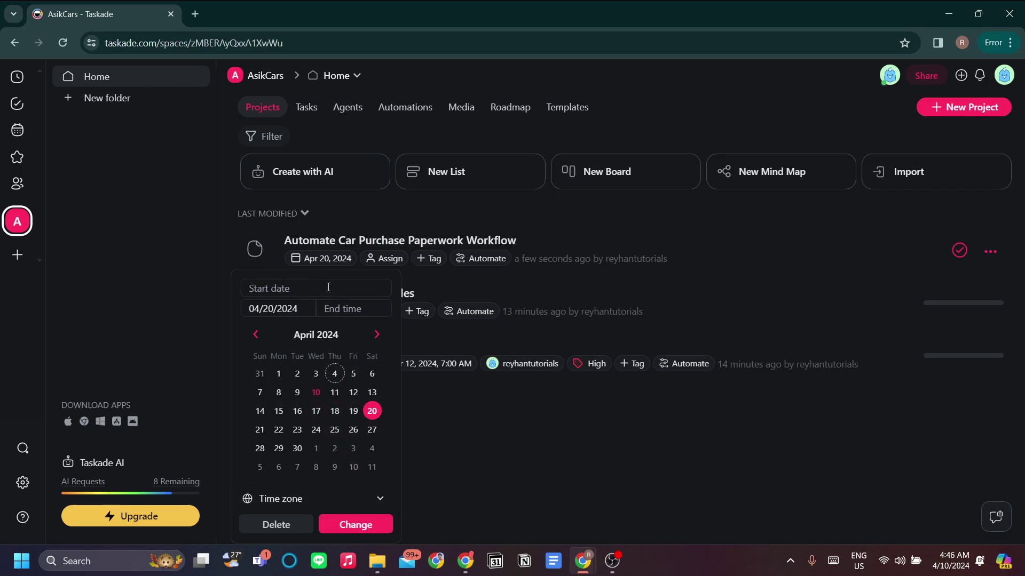
left_click(320, 395)
left_click(380, 528)
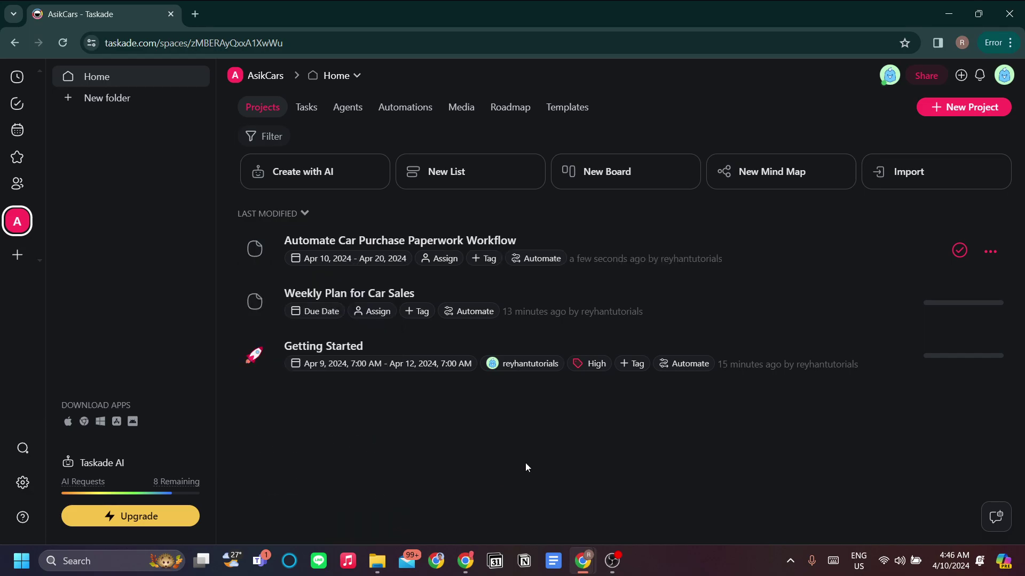
Look at the workspace templates page, and inspect the paperwork workflow project on the roadmap timeline
left_click(566, 107)
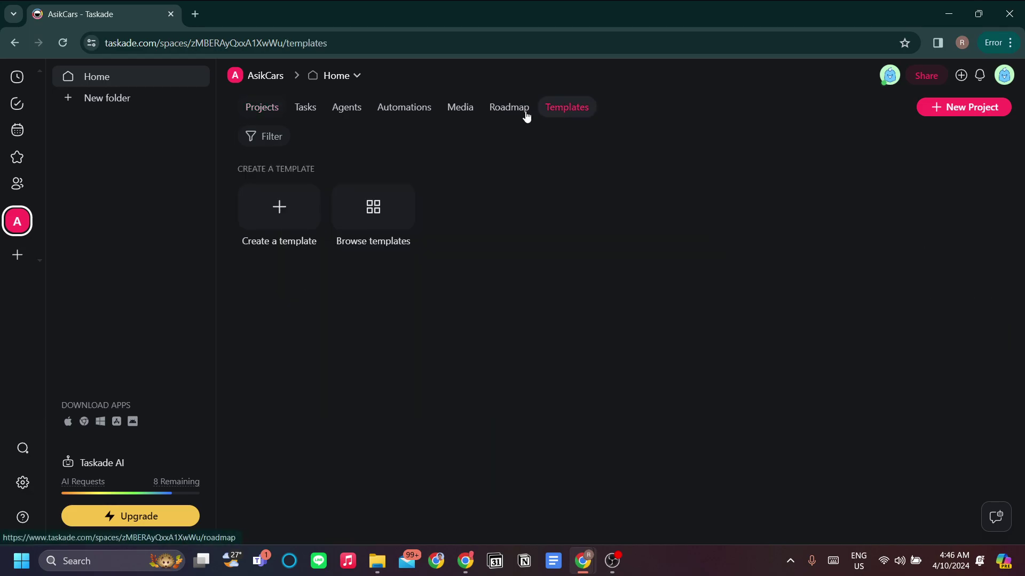
left_click(514, 108)
scroll(643, 292, "right", 5)
scroll(240, 245, "left", 3)
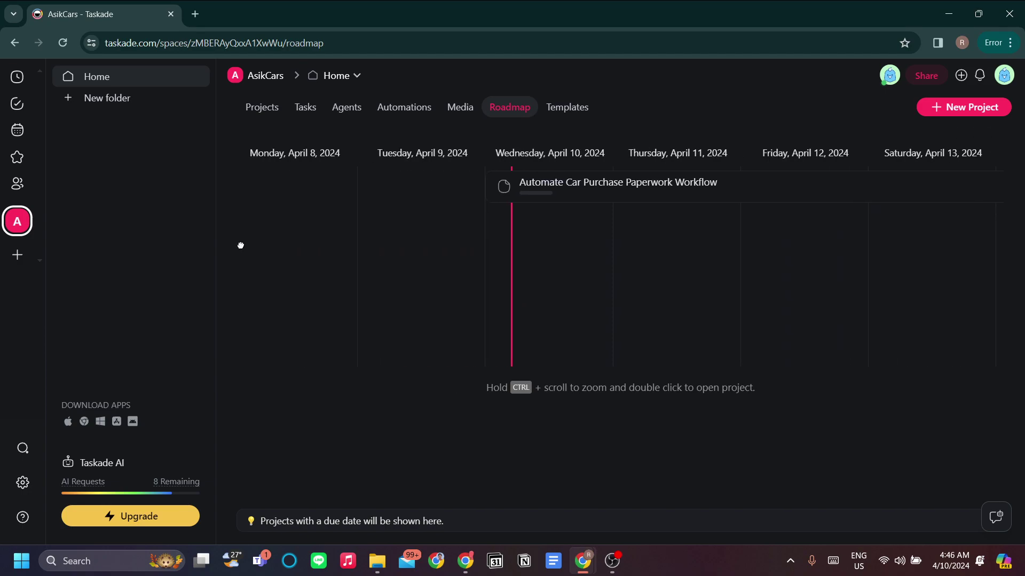
scroll(578, 281, "right", 2)
left_click_drag(577, 281, 519, 278)
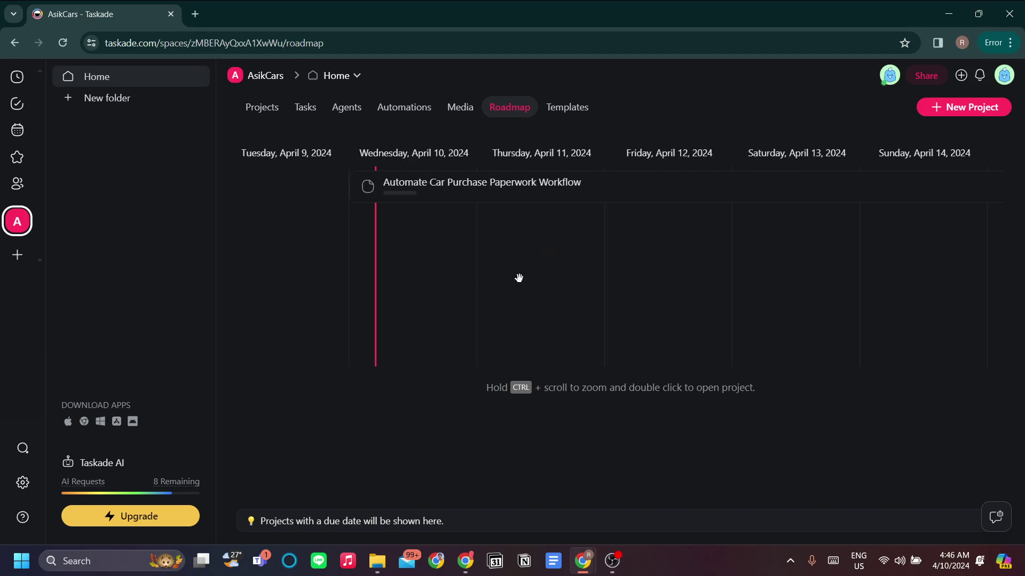